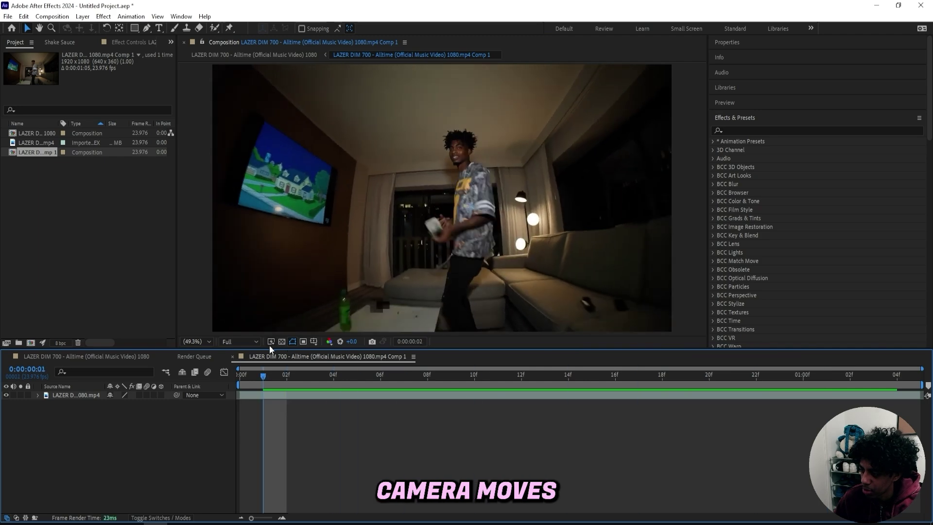
# Open the clip layer at the first frame and brush over the standing man with the Roto Brush to isolate him
pyautogui.moveTo(382, 355); pyautogui.dragTo(592, 402)
pyautogui.moveTo(264, 378); pyautogui.dragTo(239, 380)
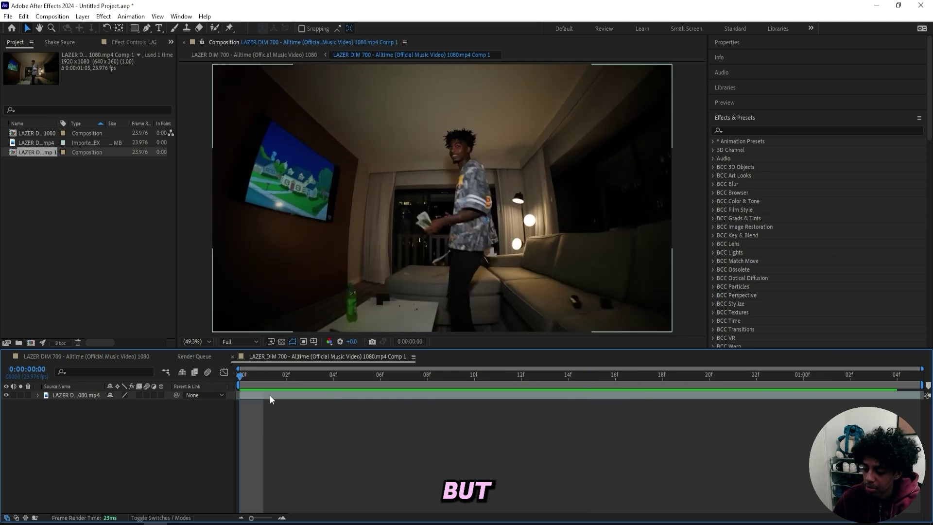
pyautogui.doubleClick(308, 395)
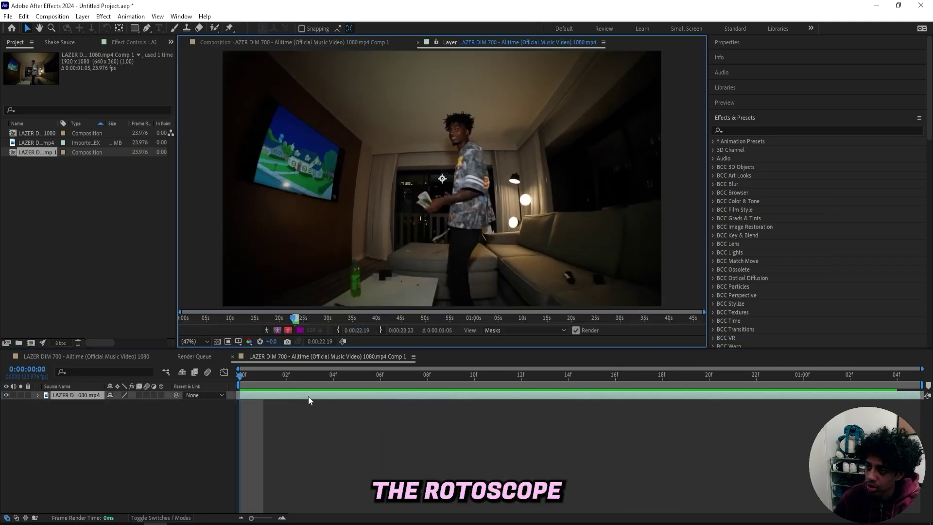
pyautogui.click(214, 27)
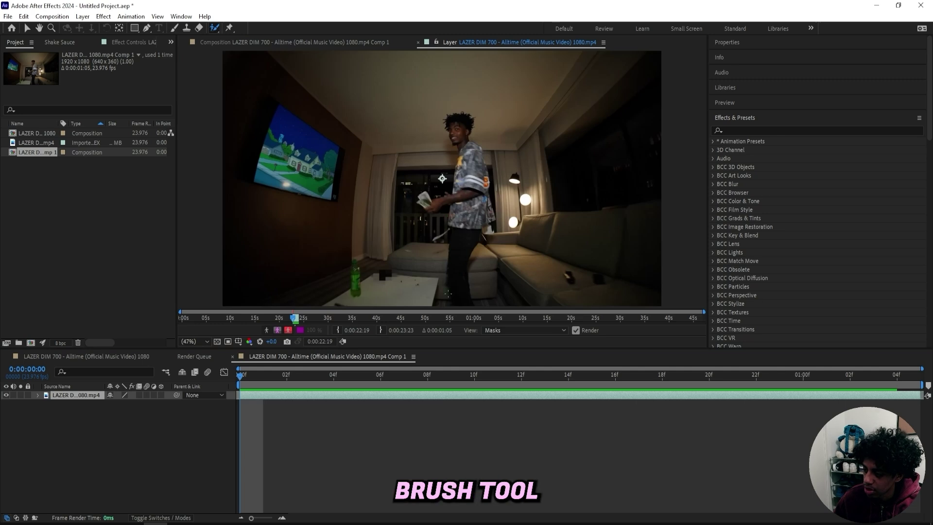
pyautogui.moveTo(455, 286); pyautogui.dragTo(469, 148)
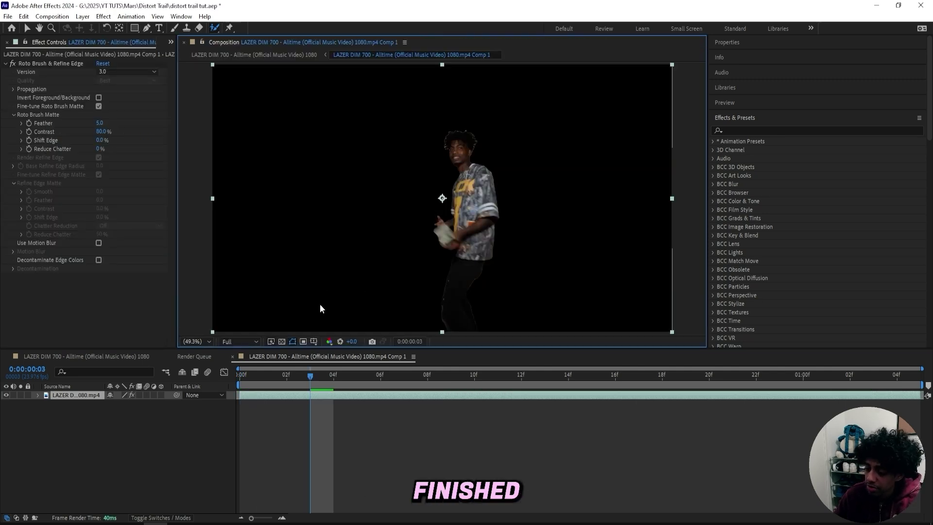
# Examine the edges of the rotoscoped cutout around the head and shoulders at frames 12 and 9
pyautogui.click(521, 374)
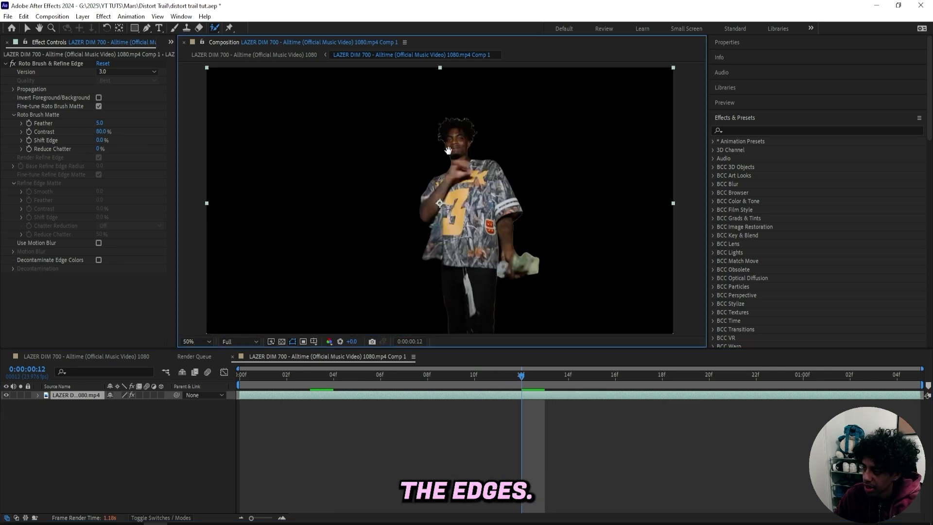
pyautogui.scroll(3, 449, 160)
pyautogui.scroll(1, 453, 159)
pyautogui.moveTo(450, 168); pyautogui.dragTo(358, 302)
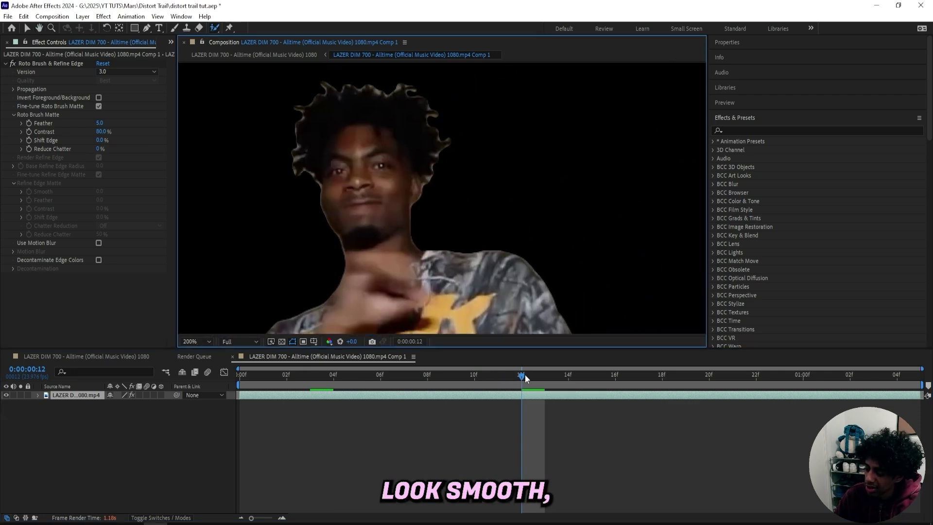
pyautogui.moveTo(524, 375); pyautogui.dragTo(455, 373)
pyautogui.click(197, 341)
pyautogui.click(210, 164)
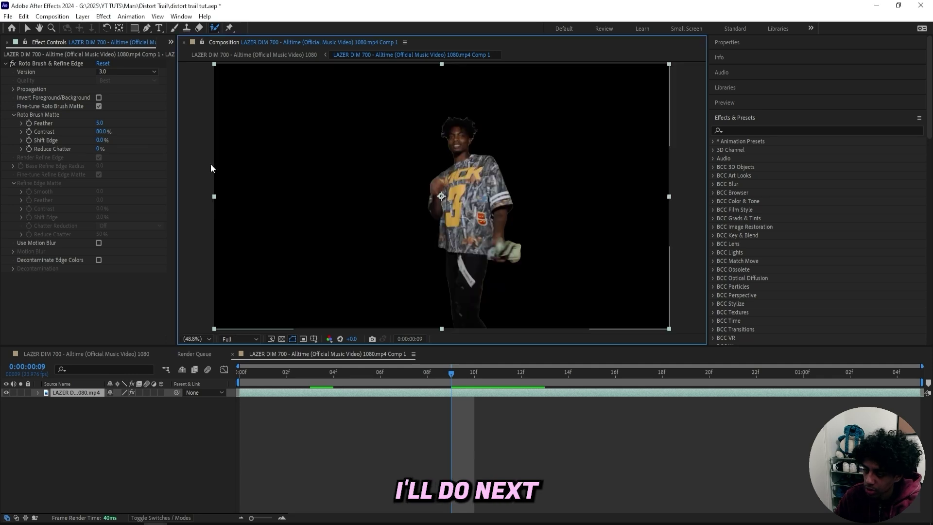
# Find the Refine Soft Matte effect and apply it to the rotoscoped clip layer
pyautogui.click(728, 130)
pyautogui.write('ref')
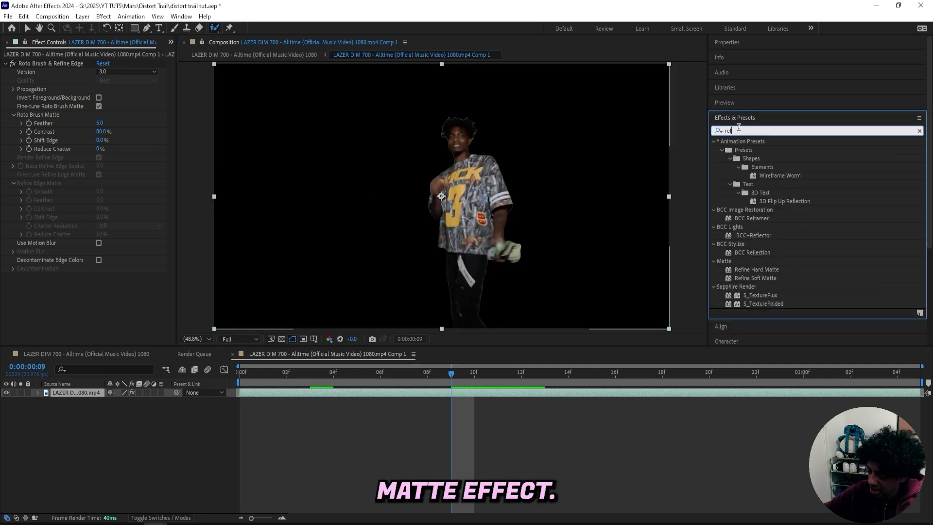
pyautogui.write('ine soft')
pyautogui.doubleClick(747, 150)
pyautogui.press('v')
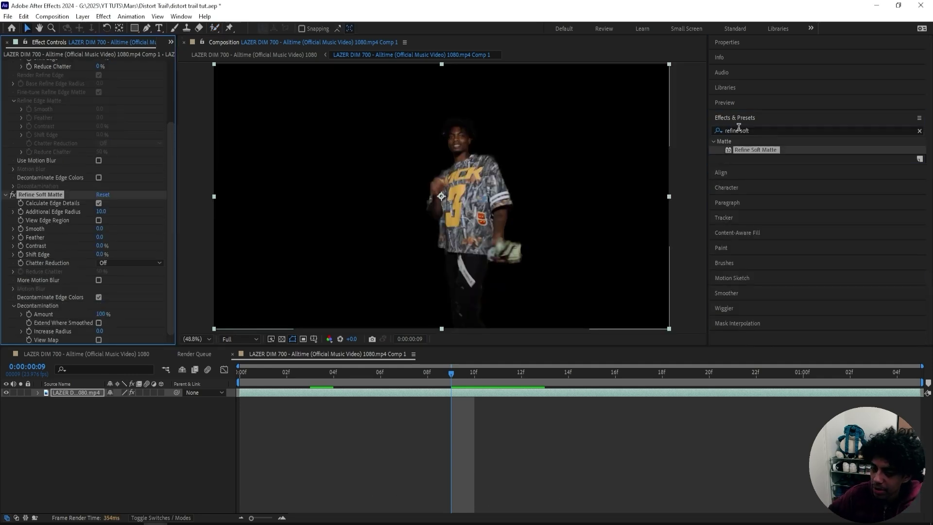
# Compare the cutout's edges with Refine Soft Matte off and on, using the transparency grid as the backdrop
pyautogui.scroll(2, 491, 152)
pyautogui.scroll(1, 491, 153)
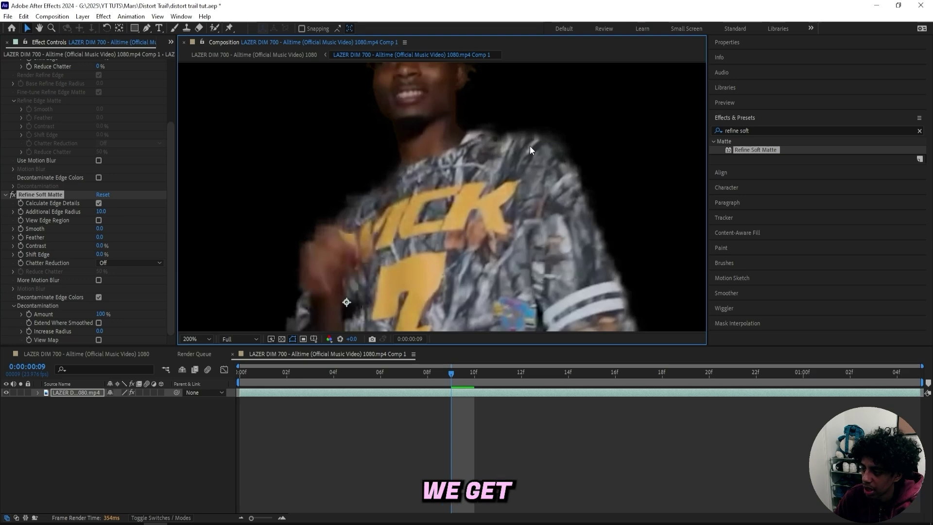
pyautogui.click(12, 195)
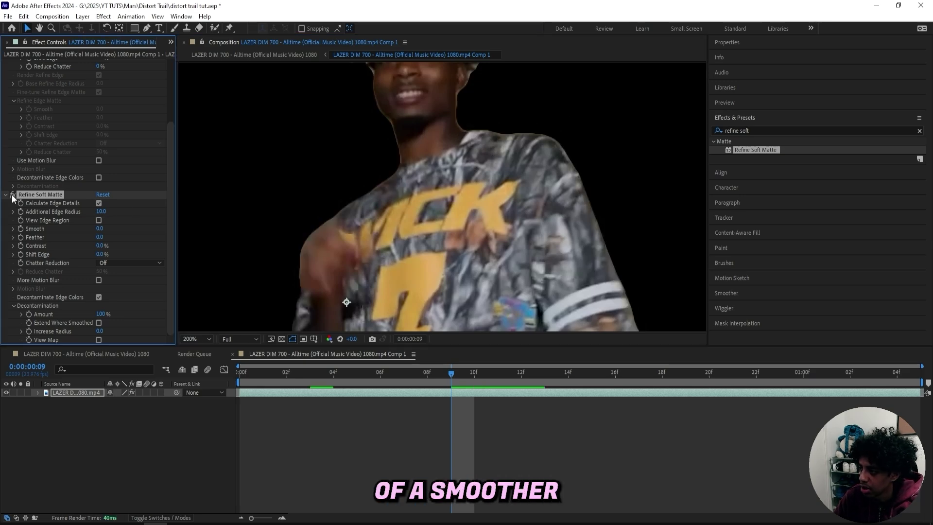
pyautogui.click(13, 195)
pyautogui.click(13, 195)
pyautogui.click(13, 195)
pyautogui.click(13, 195)
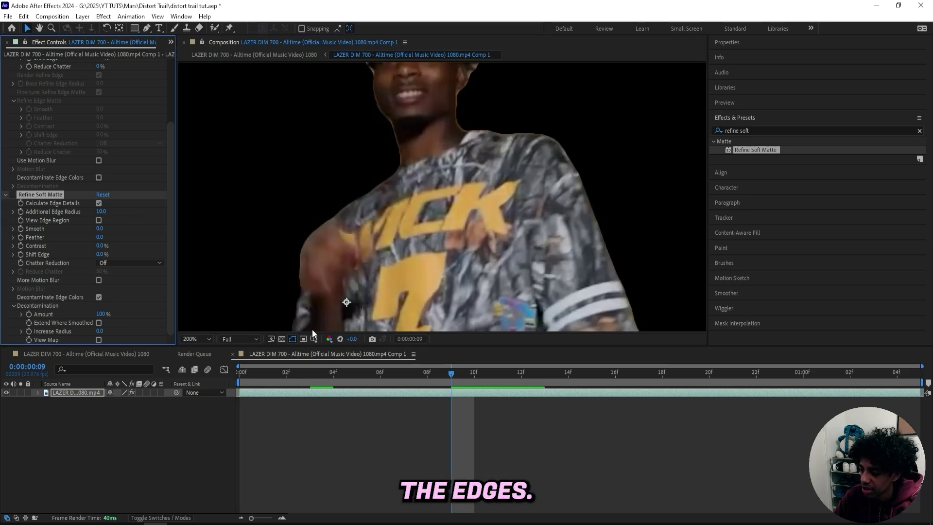
pyautogui.click(281, 338)
pyautogui.click(13, 195)
pyautogui.scroll(-2, 380, 212)
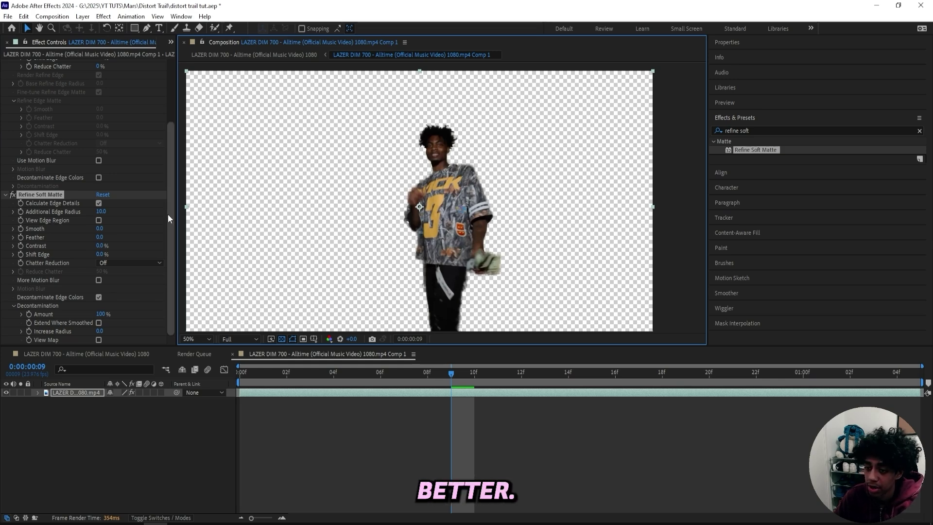
# Set the Additional Edge Radius of Refine Soft Matte to 4 and check the hair and shirt edges
pyautogui.click(140, 207)
pyautogui.click(103, 212)
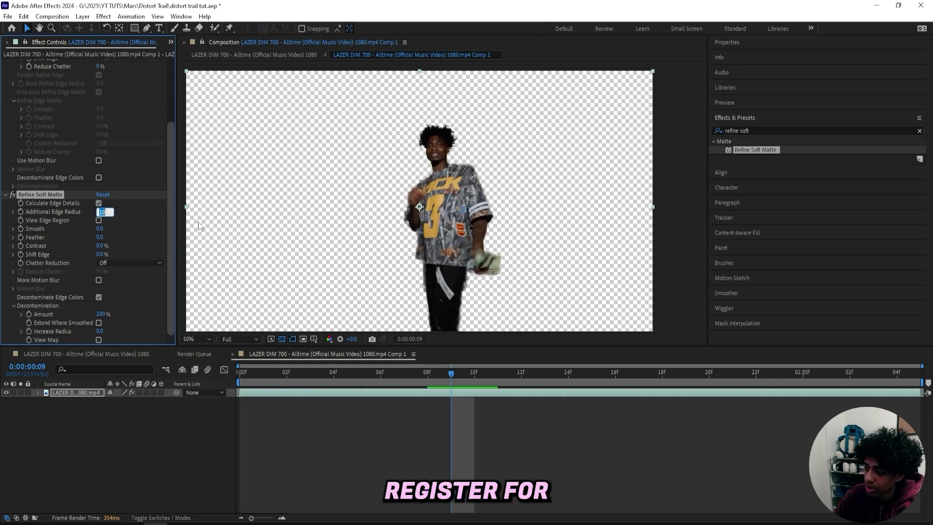
pyautogui.click(158, 242)
pyautogui.scroll(2, 441, 187)
pyautogui.moveTo(431, 188); pyautogui.dragTo(429, 311)
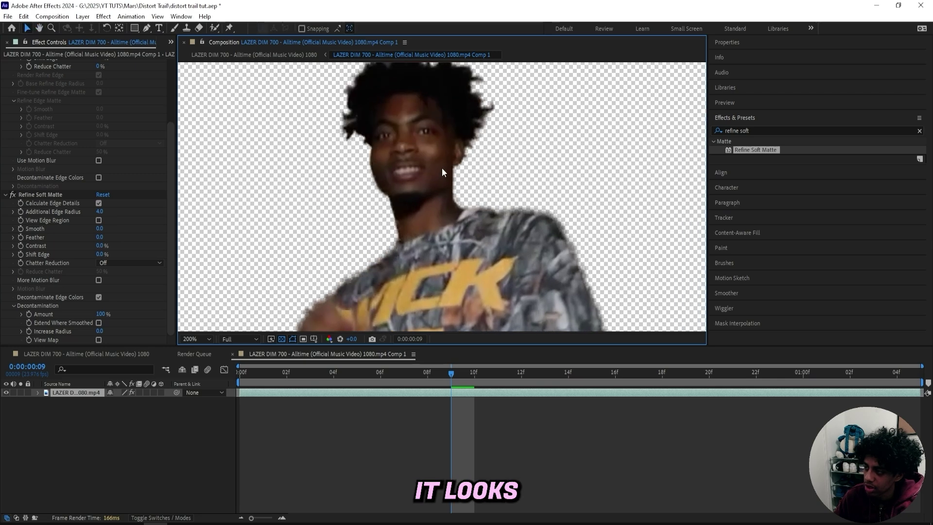
pyautogui.scroll(-1, 439, 170)
pyautogui.moveTo(421, 156); pyautogui.dragTo(437, 89)
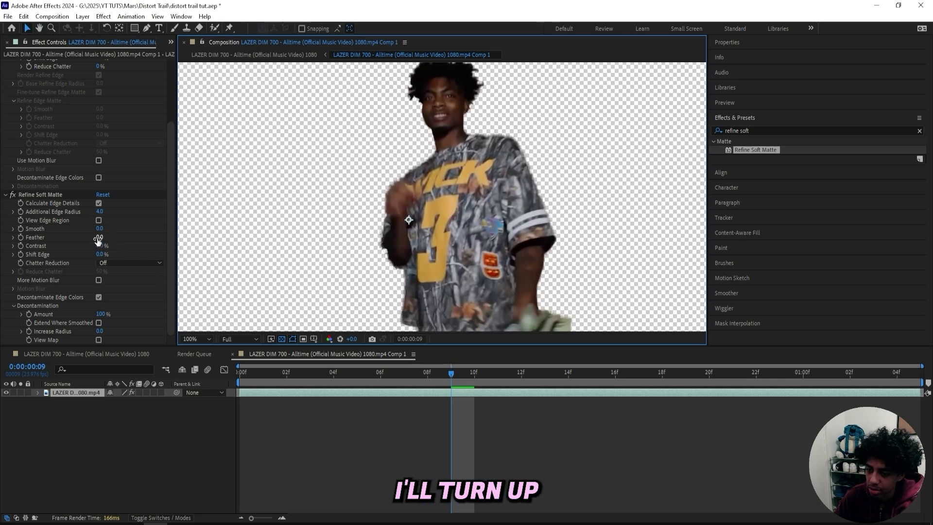
# Set Refine Soft Matte's Feather to 3.9 and Additional Edge Radius to 1.9, and check the full figure
pyautogui.moveTo(98, 237); pyautogui.dragTo(88, 215)
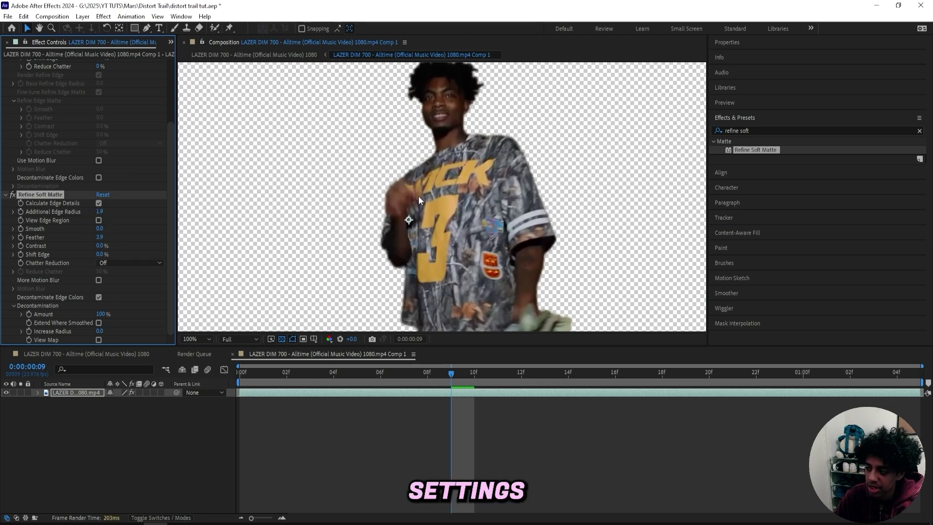
pyautogui.scroll(-1, 419, 197)
pyautogui.scroll(1, 421, 204)
pyautogui.scroll(-1, 421, 206)
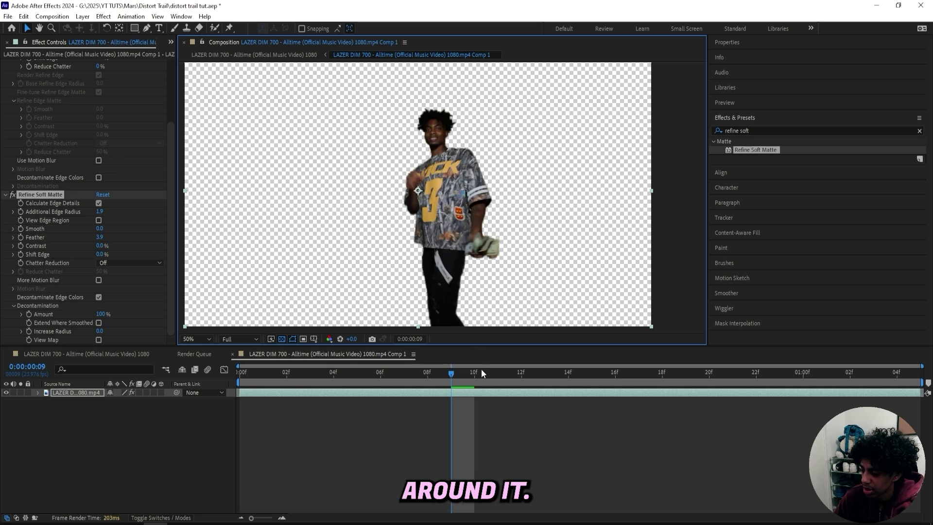
# Preview the refined cutout from the first frame and scrub through to frame 13
pyautogui.moveTo(481, 371); pyautogui.dragTo(238, 373)
pyautogui.press('space')
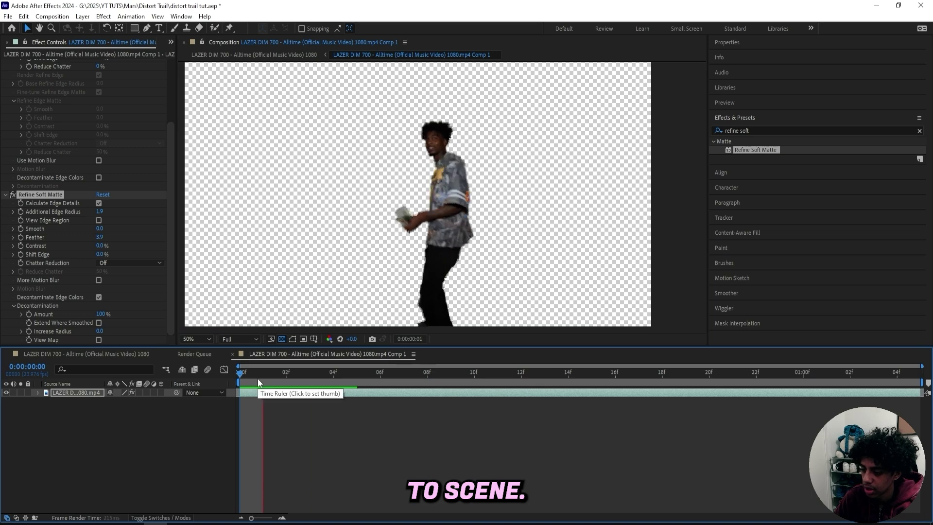
pyautogui.press('space')
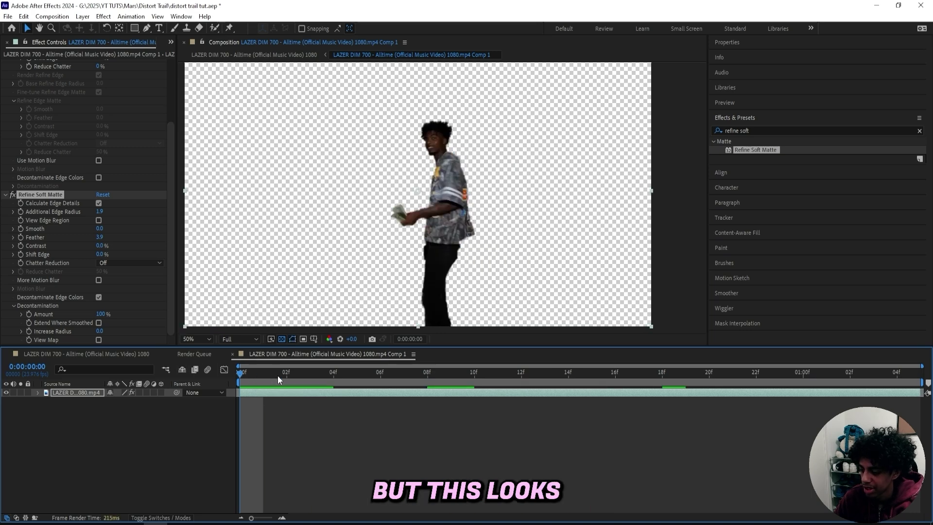
pyautogui.moveTo(278, 375); pyautogui.dragTo(556, 361)
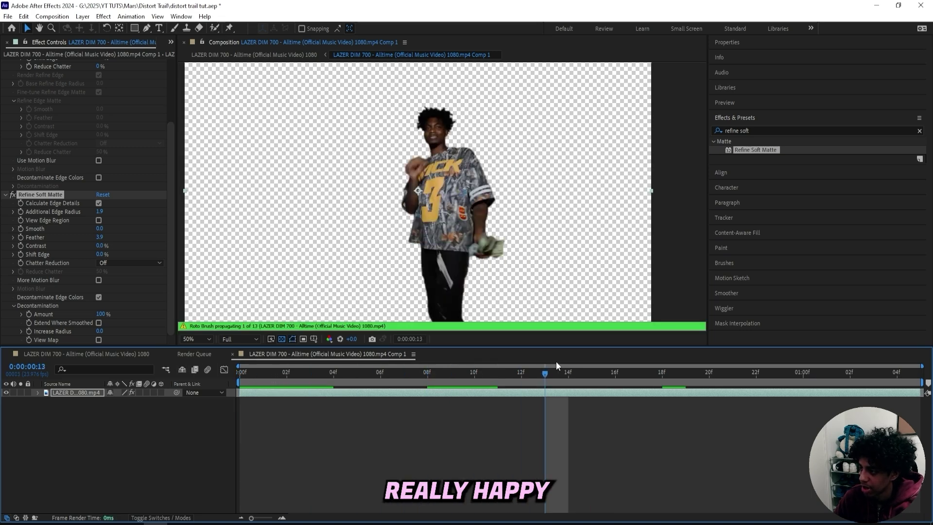
# Rename the rotoscoped clip layer as subject
pyautogui.click(435, 392)
pyautogui.rightClick(69, 392)
pyautogui.click(94, 363)
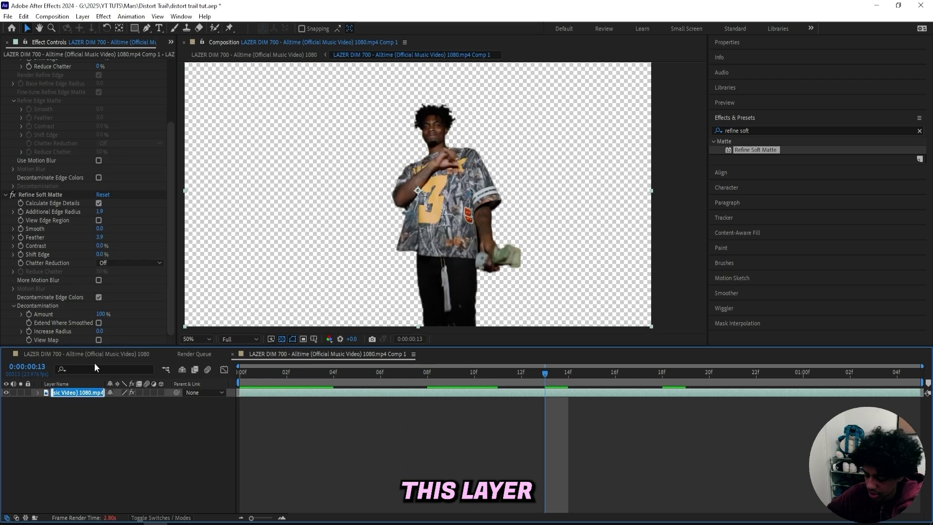
pyautogui.write('subject')
pyautogui.press('Return')
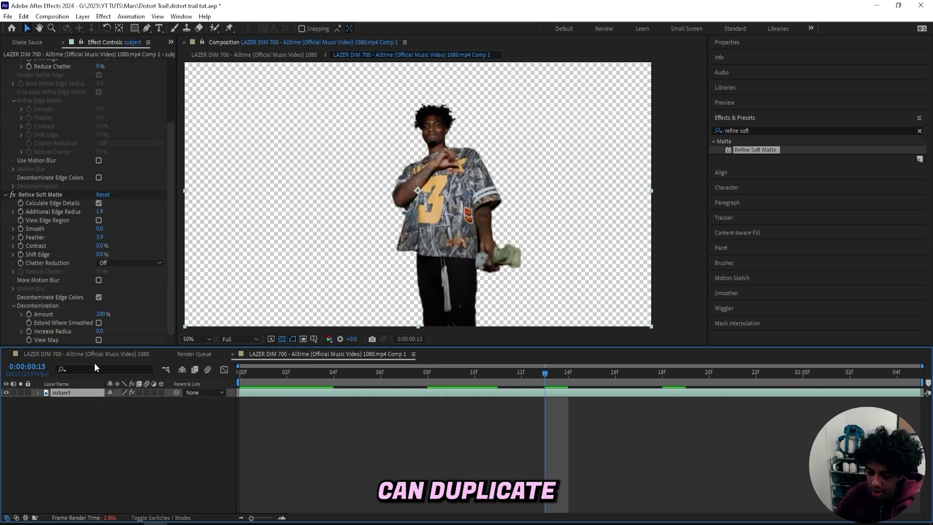
# Duplicate the subject layer and rename the lower copy as bg
pyautogui.hotkey('ctrl', 'd')
pyautogui.rightClick(78, 399)
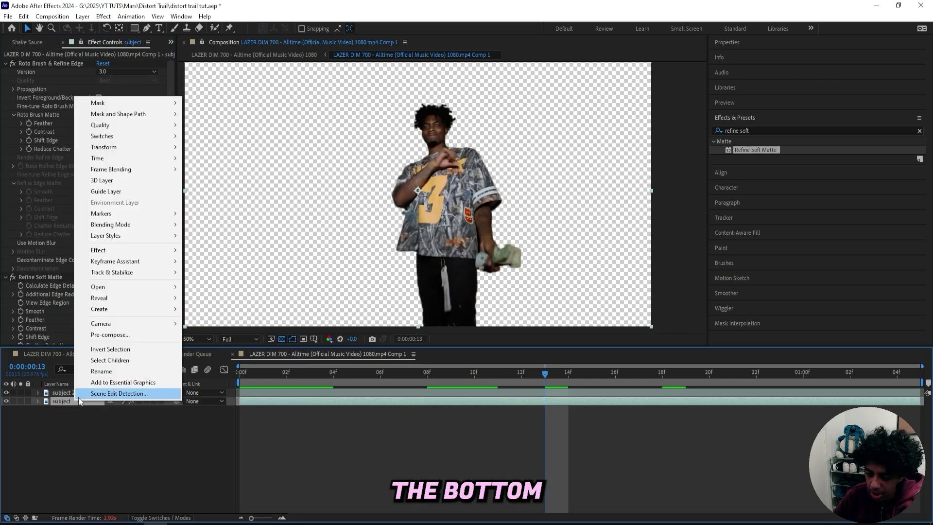
pyautogui.click(101, 371)
pyautogui.write('bg')
pyautogui.press('Return')
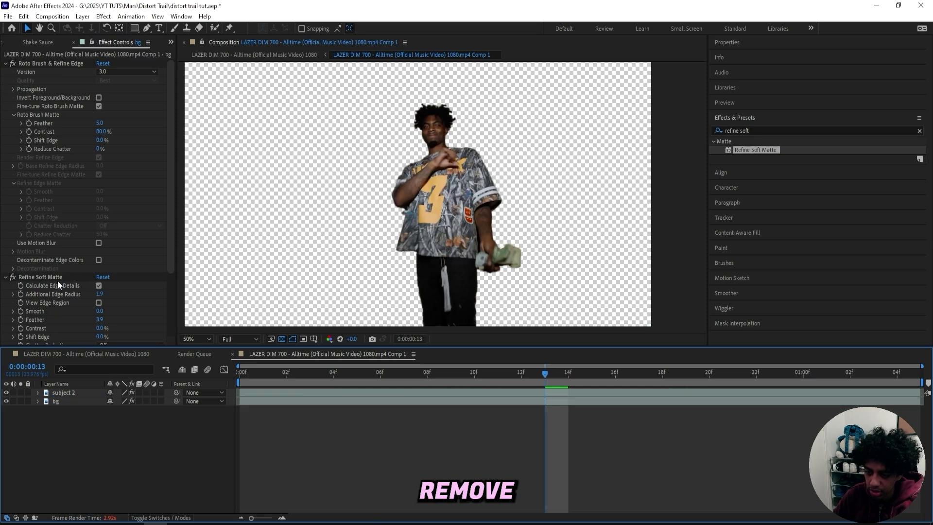
# Remove the Roto Brush & Refine Edge and Refine Soft Matte effects from the bg layer and return to the first frame
pyautogui.click(55, 400)
pyautogui.click(61, 277)
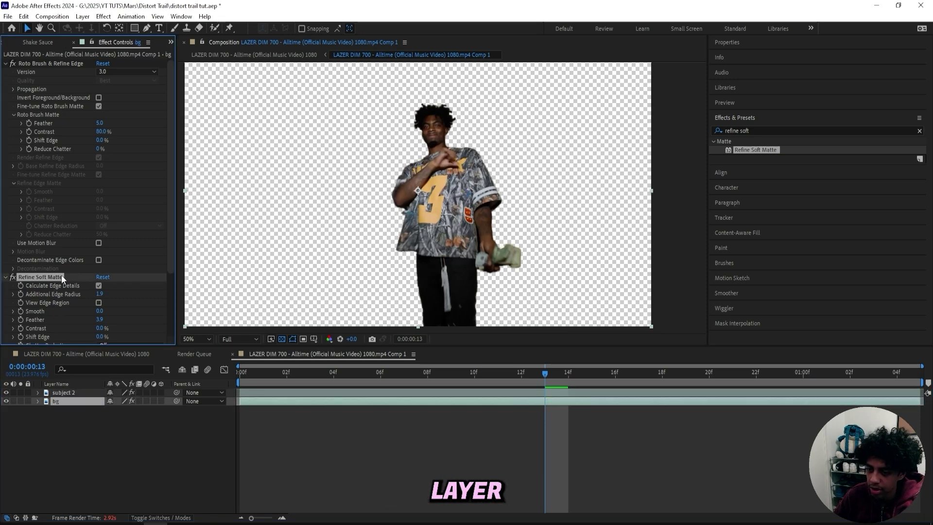
pyautogui.press('Delete')
pyautogui.moveTo(266, 373); pyautogui.dragTo(239, 390)
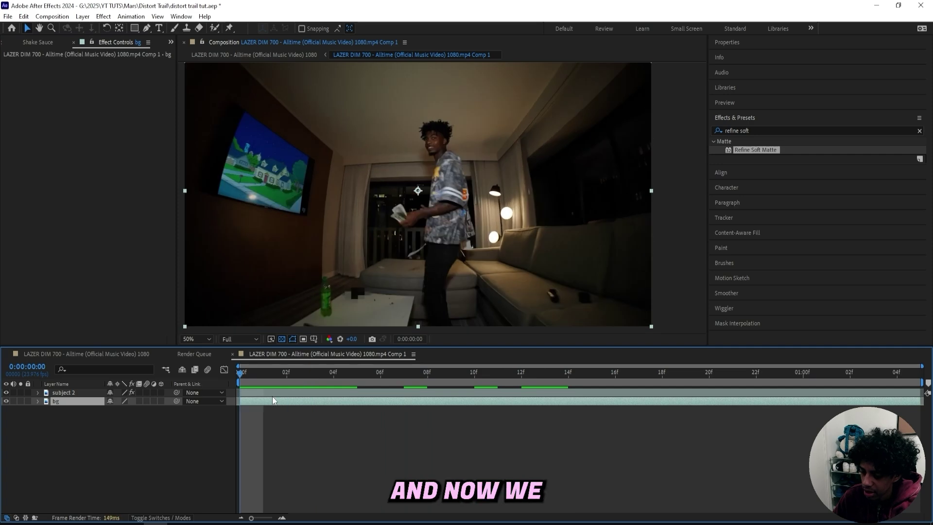
# Duplicate the remaining cutout layer and rename the lower of the two copies as trail
pyautogui.click(270, 394)
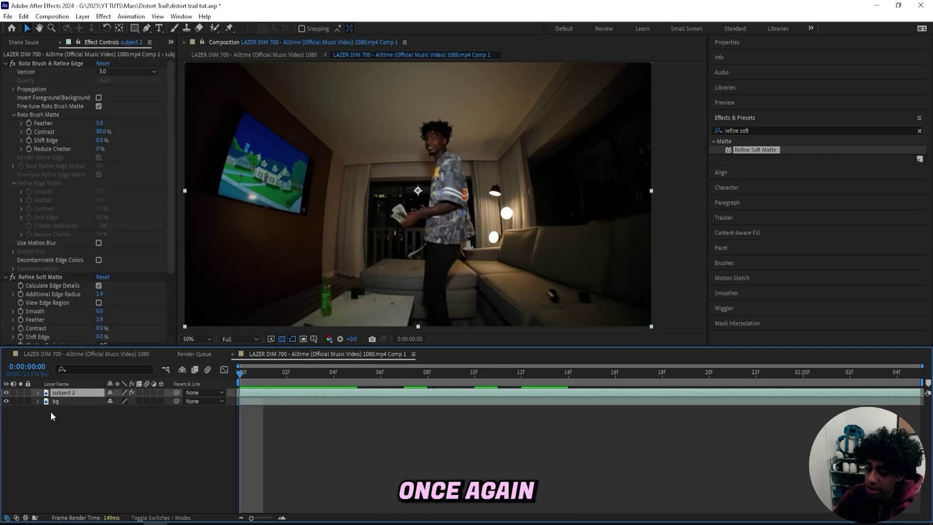
pyautogui.hotkey('ctrl', 'd')
pyautogui.click(62, 402)
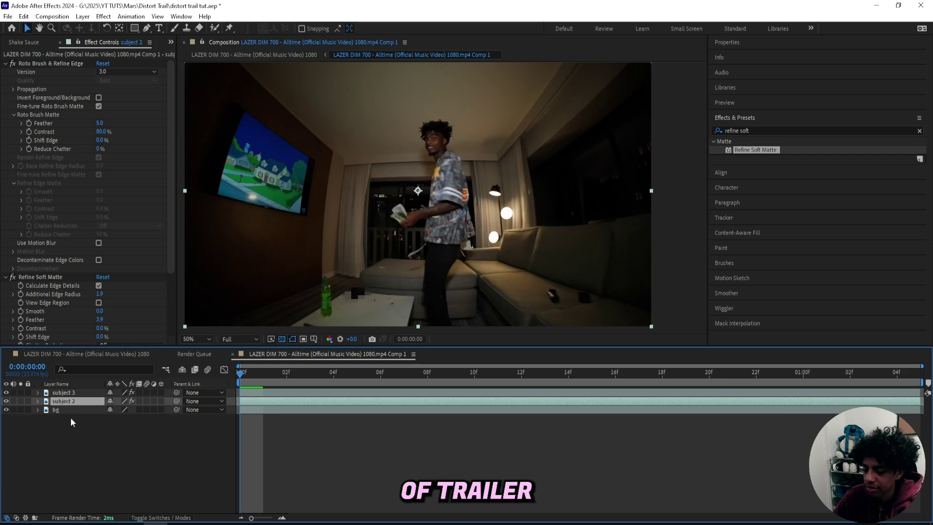
pyautogui.rightClick(68, 401)
pyautogui.click(95, 377)
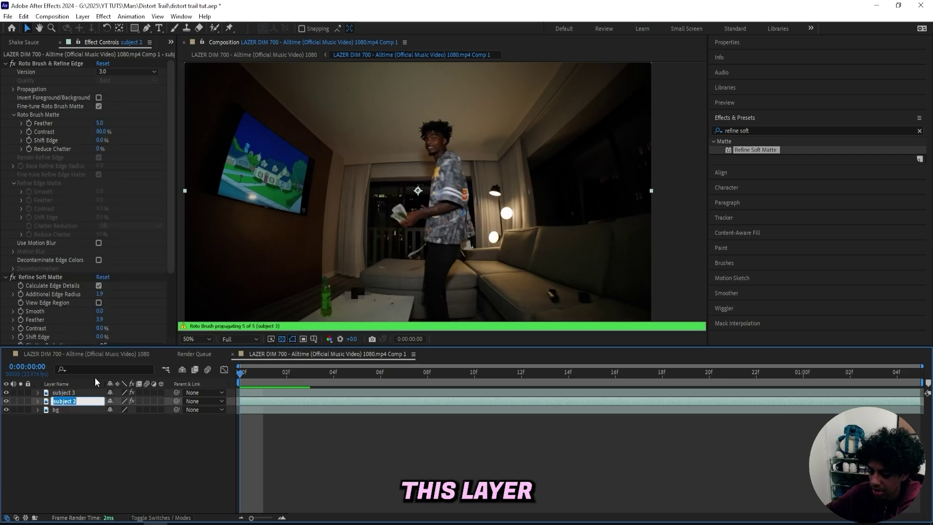
pyautogui.write('trail')
pyautogui.press('Return')
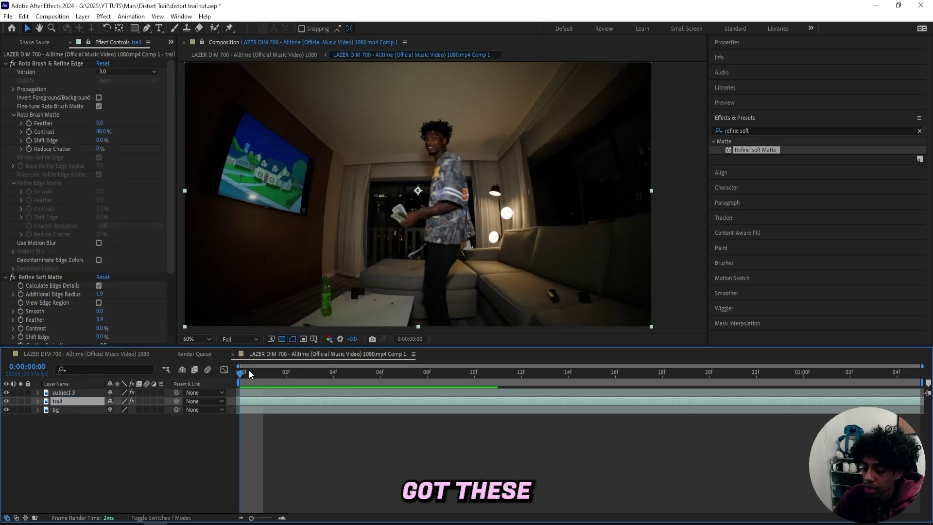
# Find the Echo effect and apply it to the trail layer, with the playhead at the first frame
pyautogui.moveTo(243, 371); pyautogui.dragTo(217, 383)
pyautogui.click(755, 132)
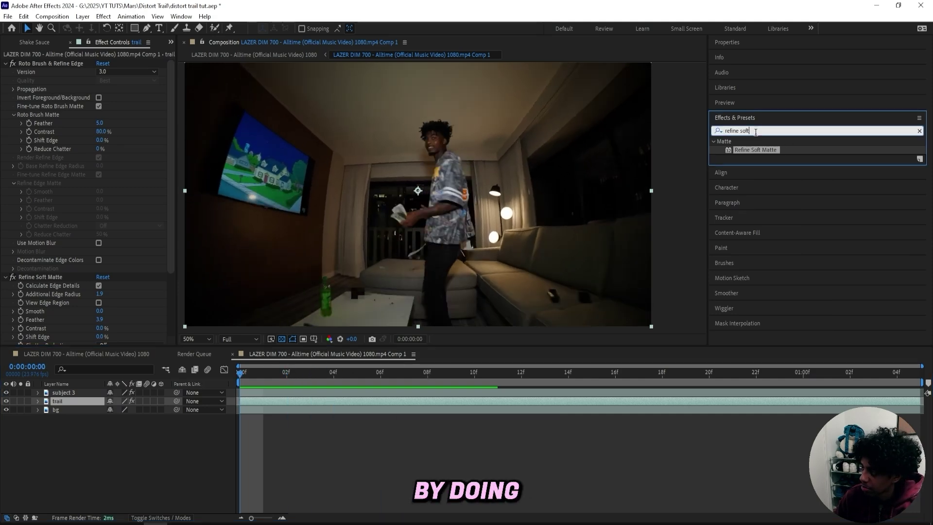
pyautogui.press('BackSpace')
pyautogui.write('echo')
pyautogui.moveTo(740, 150); pyautogui.dragTo(101, 321)
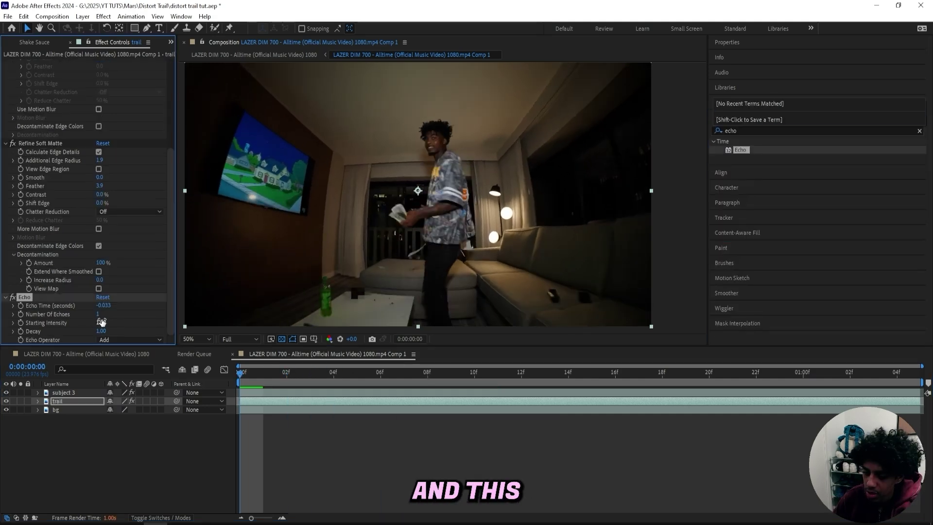
# Set the Echo effect's Number Of Echoes to 0 on the trail layer
pyautogui.click(97, 314)
pyautogui.click(127, 314)
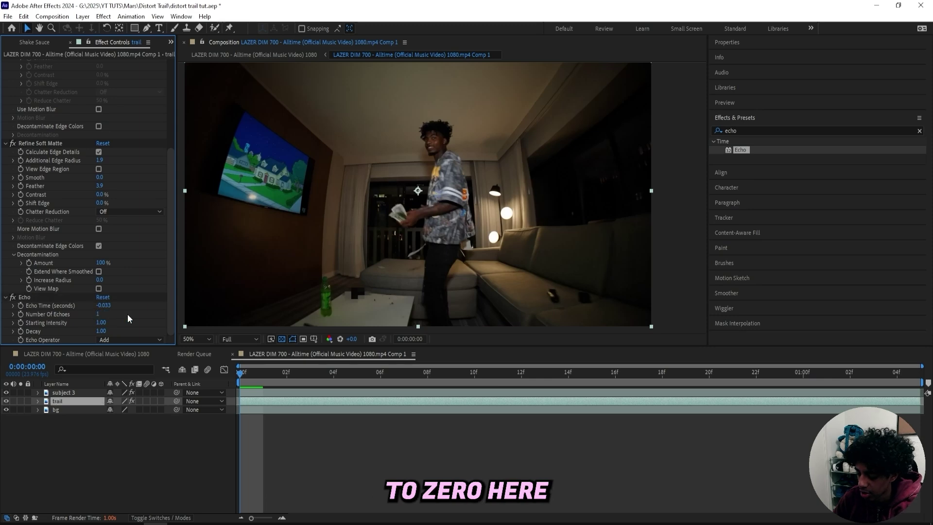
pyautogui.press('Return')
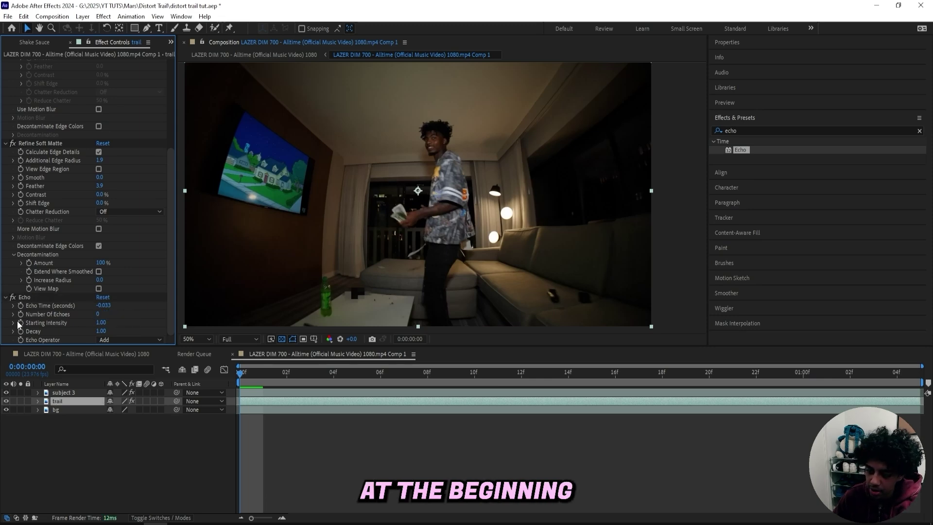
# Keyframe the Echo effect's Number Of Echoes at the first frame, then set it to 6 at 0:00:00:06
pyautogui.click(20, 314)
pyautogui.moveTo(239, 372); pyautogui.dragTo(380, 372)
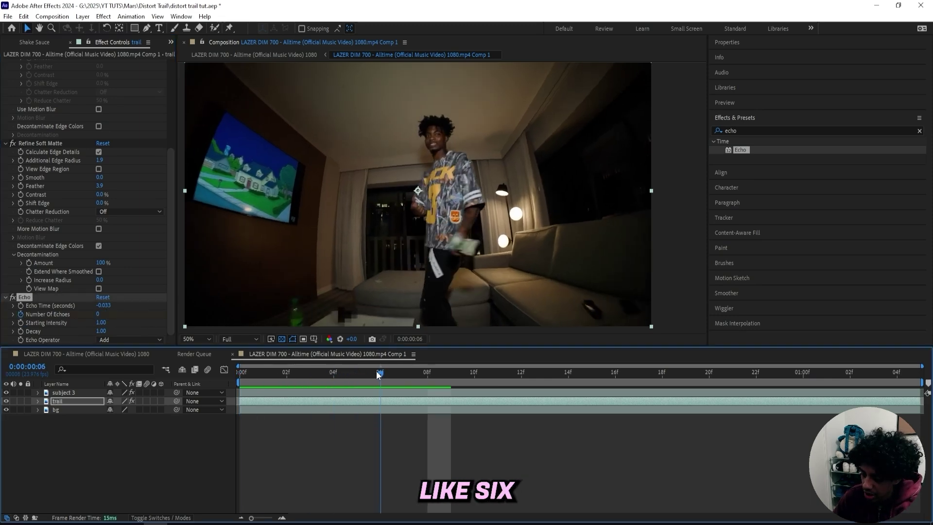
pyautogui.click(101, 315)
pyautogui.press('Return')
pyautogui.moveTo(436, 223); pyautogui.dragTo(471, 220)
pyautogui.scroll(1, 470, 176)
pyautogui.scroll(1, 448, 199)
pyautogui.scroll(-2, 501, 237)
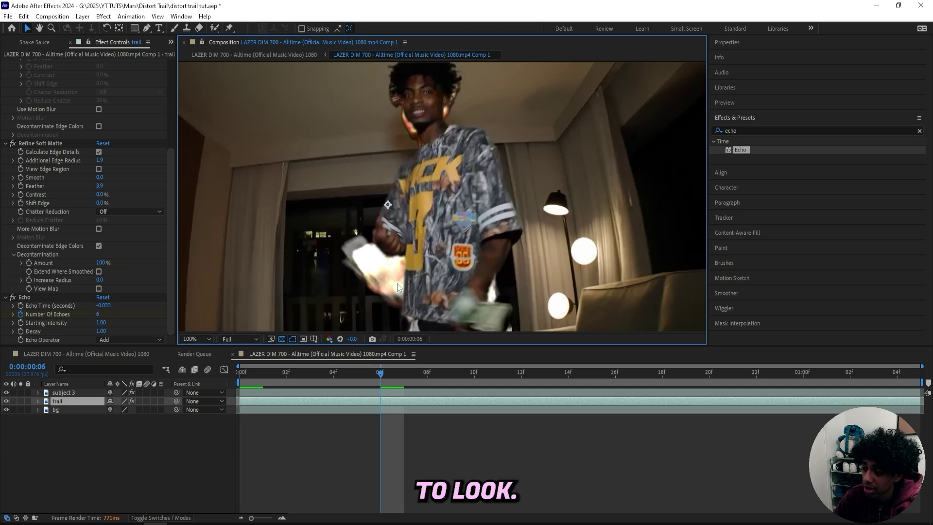
# Set the trail layer's Echo Operator to Composite In Back and its Starting Intensity to 0.86
pyautogui.click(142, 340)
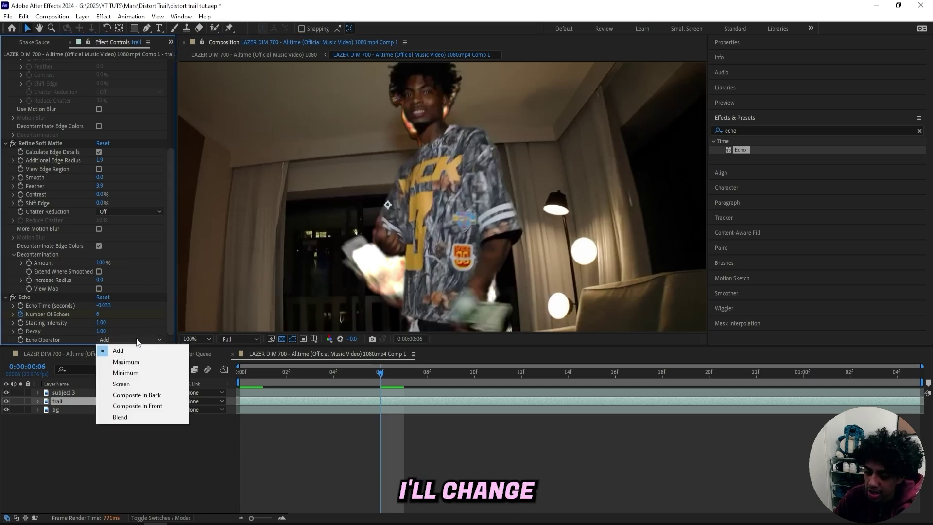
pyautogui.click(154, 395)
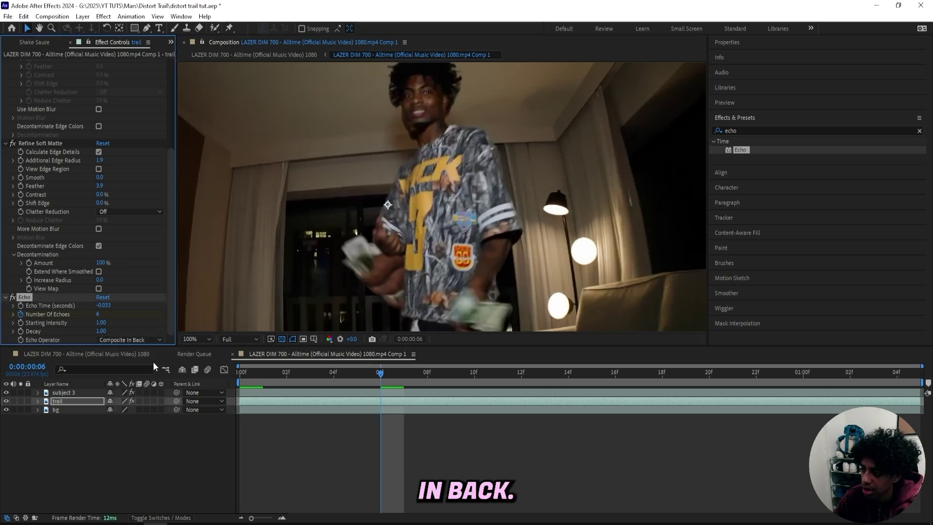
pyautogui.scroll(-1, 423, 232)
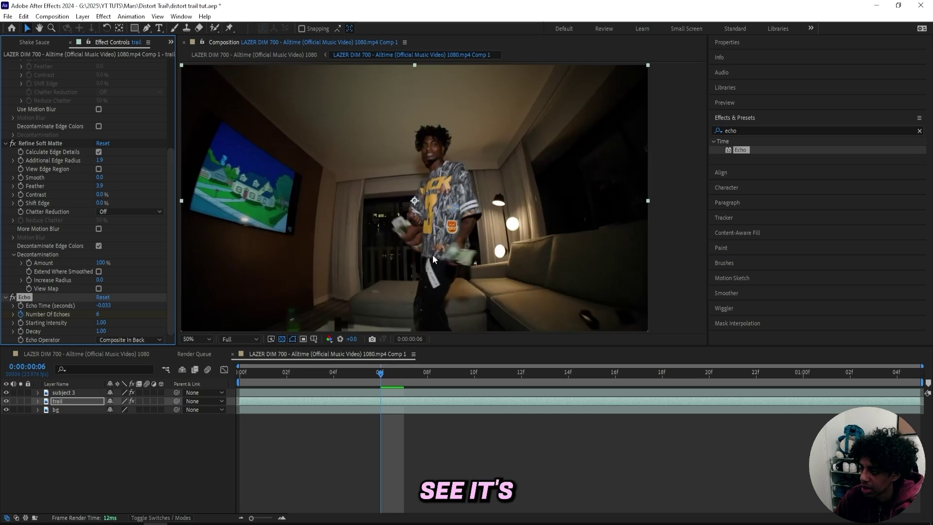
pyautogui.scroll(1, 422, 243)
pyautogui.moveTo(423, 250); pyautogui.dragTo(448, 218)
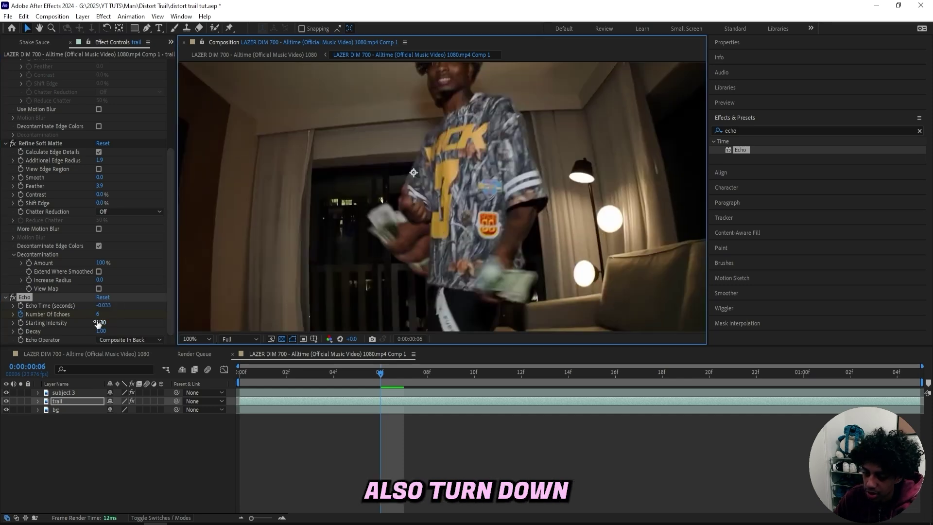
pyautogui.moveTo(98, 323); pyautogui.dragTo(90, 322)
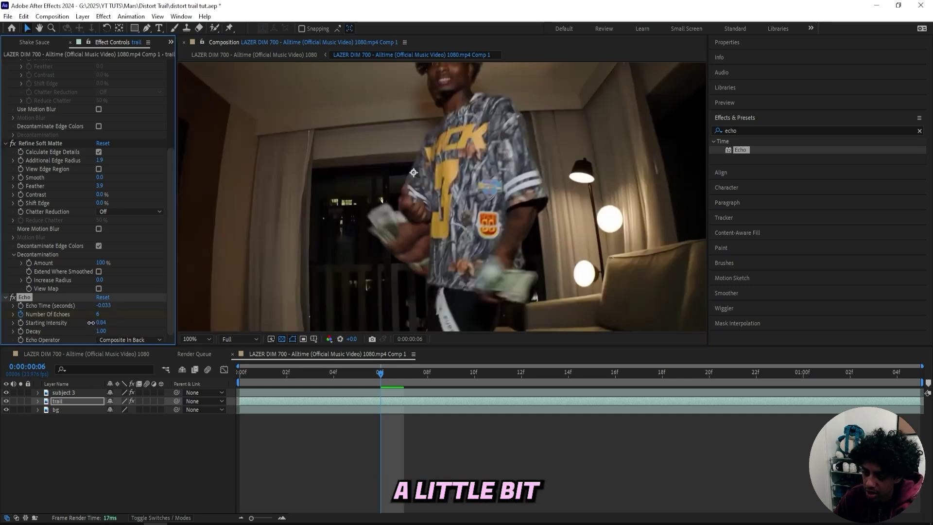
pyautogui.moveTo(101, 330)
pyautogui.mouseDown()
pyautogui.moveTo(88, 331)
pyautogui.moveTo(112, 331)
pyautogui.mouseUp()
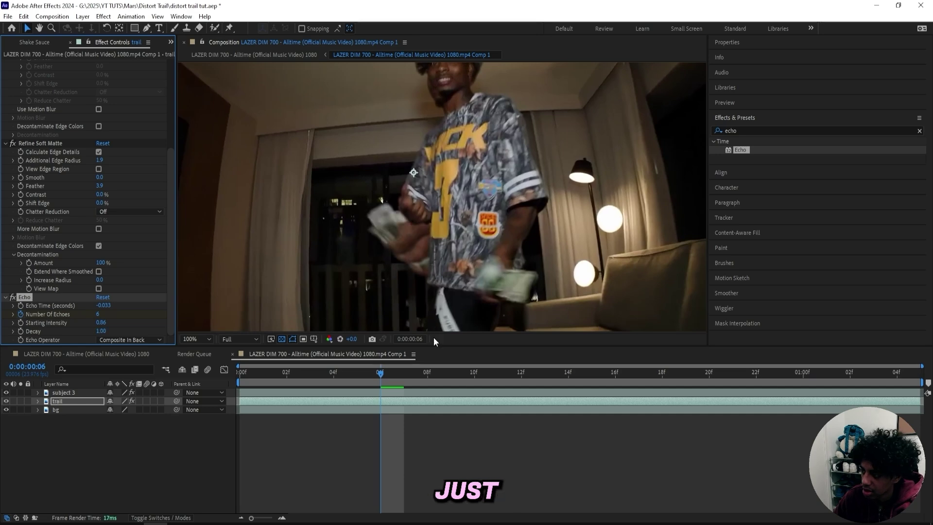
# Preview the clip from its early frames to review the echo trail behind the subject
pyautogui.moveTo(427, 373); pyautogui.dragTo(476, 373)
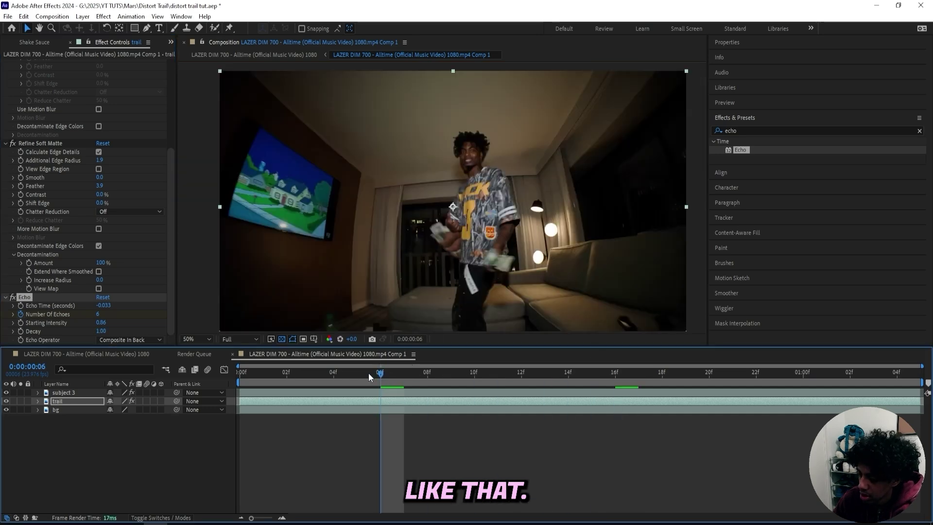
pyautogui.click(285, 372)
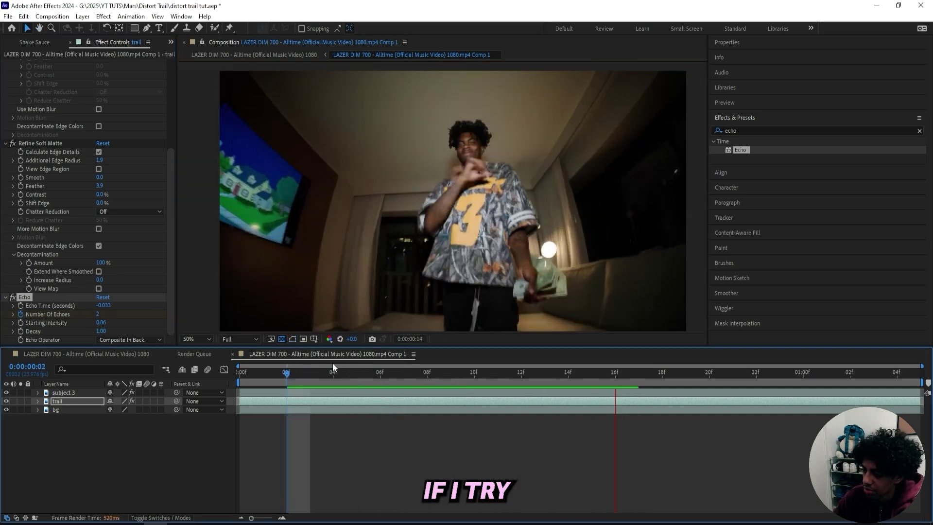
pyautogui.click(335, 365)
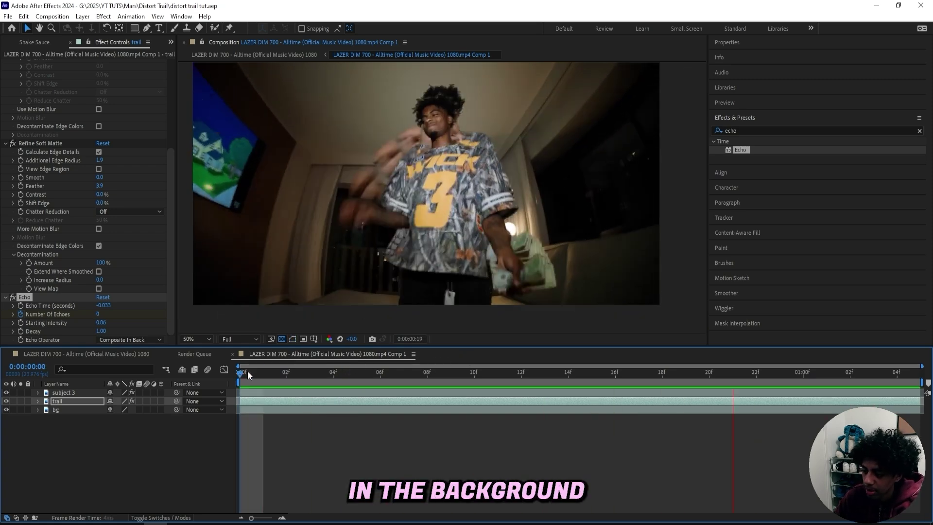
# Find the Turbulent Displace effect and apply it to the trail layer, with the playhead at 0:00:00:11
pyautogui.moveTo(246, 371); pyautogui.dragTo(499, 340)
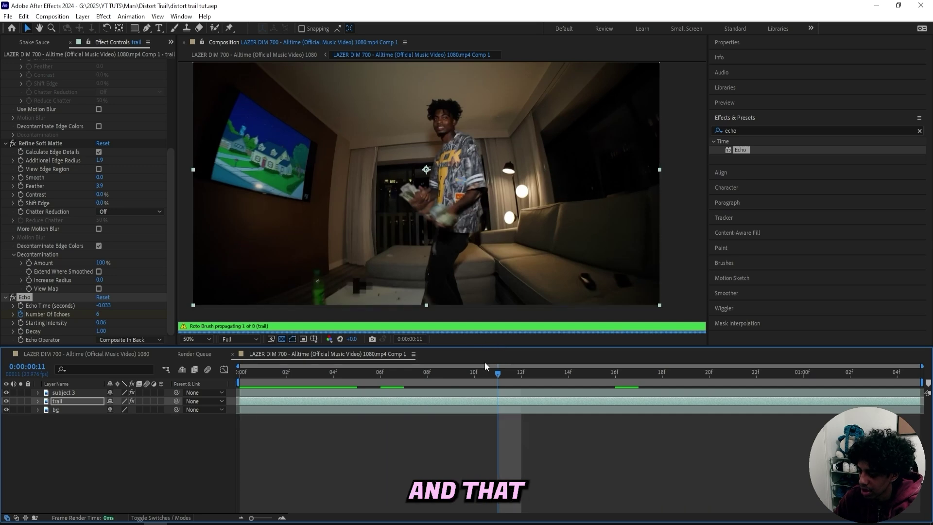
pyautogui.click(738, 131)
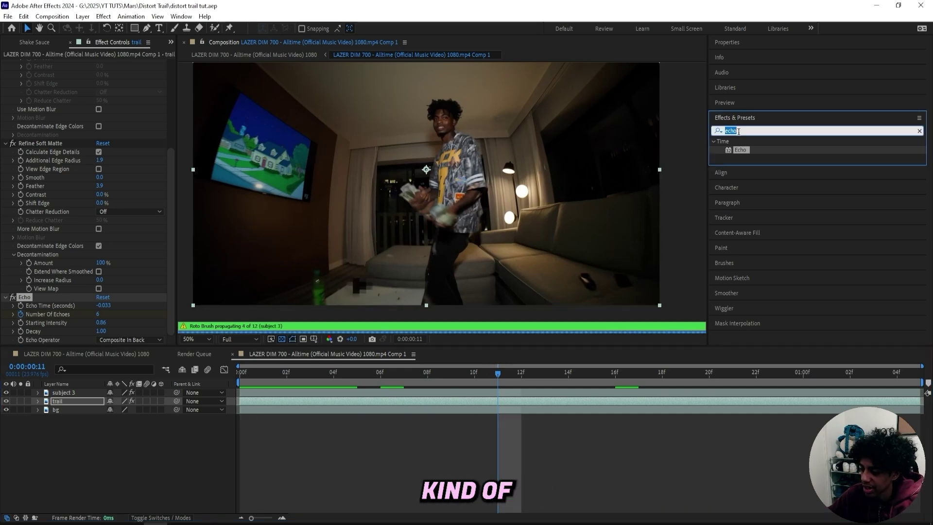
pyautogui.write('tr')
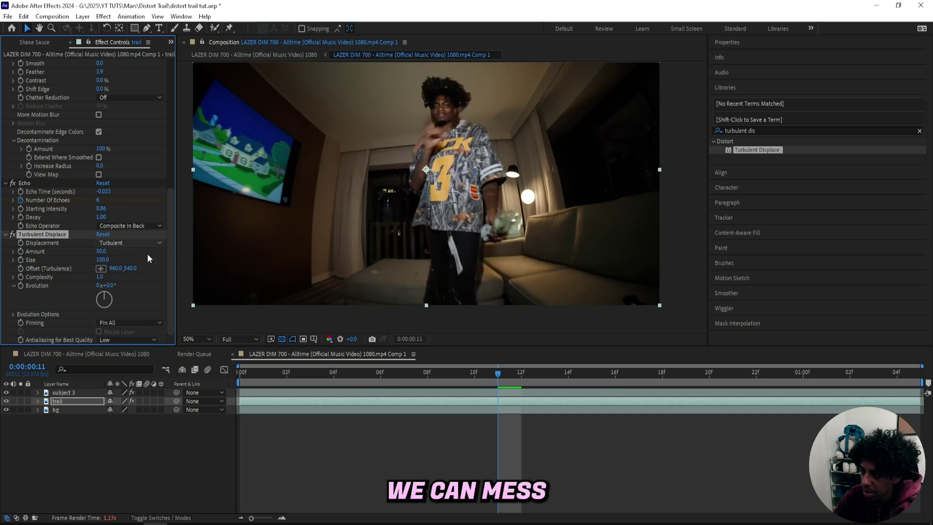
# At 0:00:00:23, set the Turbulent Displace Size to 24 and Amount to 64
pyautogui.click(454, 372)
pyautogui.moveTo(454, 372); pyautogui.dragTo(774, 374)
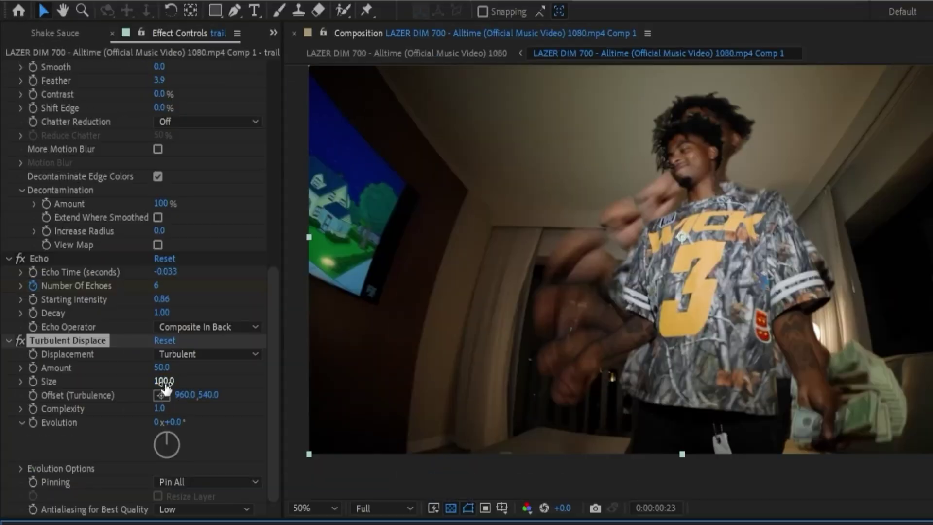
pyautogui.moveTo(164, 387); pyautogui.dragTo(117, 372)
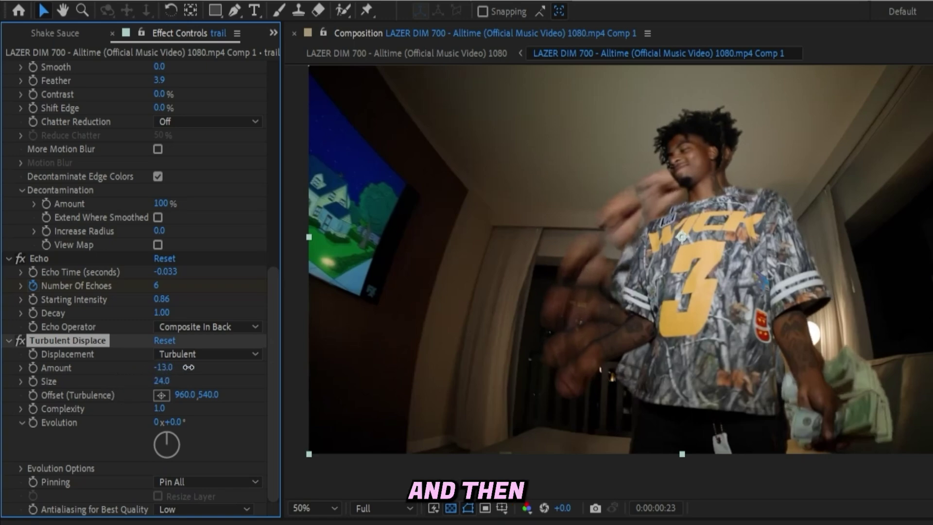
pyautogui.moveTo(188, 367); pyautogui.dragTo(224, 366)
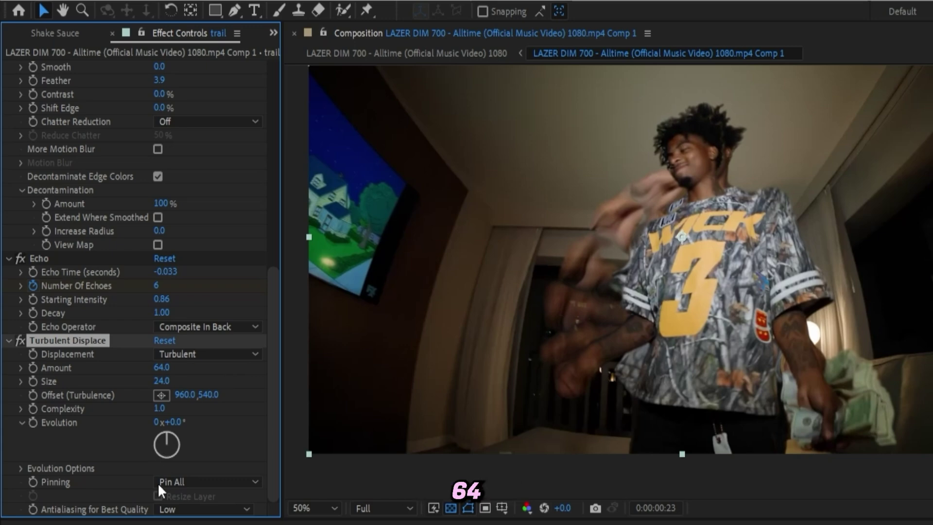
# Try a Turbulent Displace Complexity of 10 and inspect the distorted trail up close
pyautogui.moveTo(161, 410); pyautogui.dragTo(293, 496)
pyautogui.scroll(2, 732, 195)
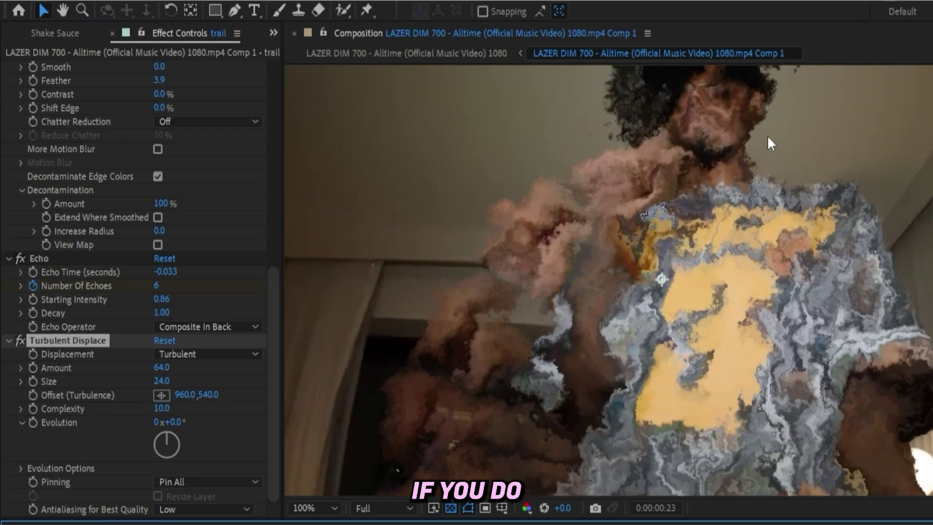
pyautogui.scroll(-2, 769, 206)
# Set the Turbulent Displace Complexity to 2 and undo the further trial change to it
pyautogui.click(162, 408)
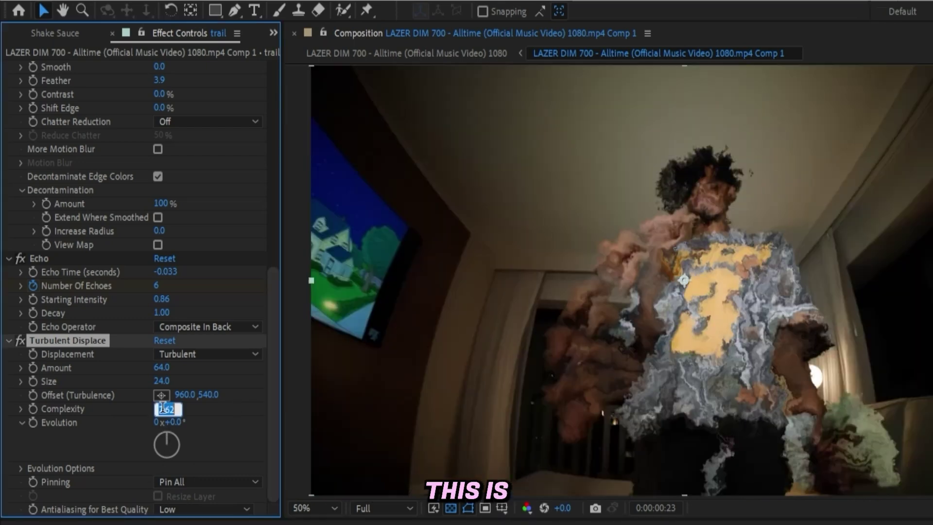
pyautogui.write('2')
pyautogui.press('Return')
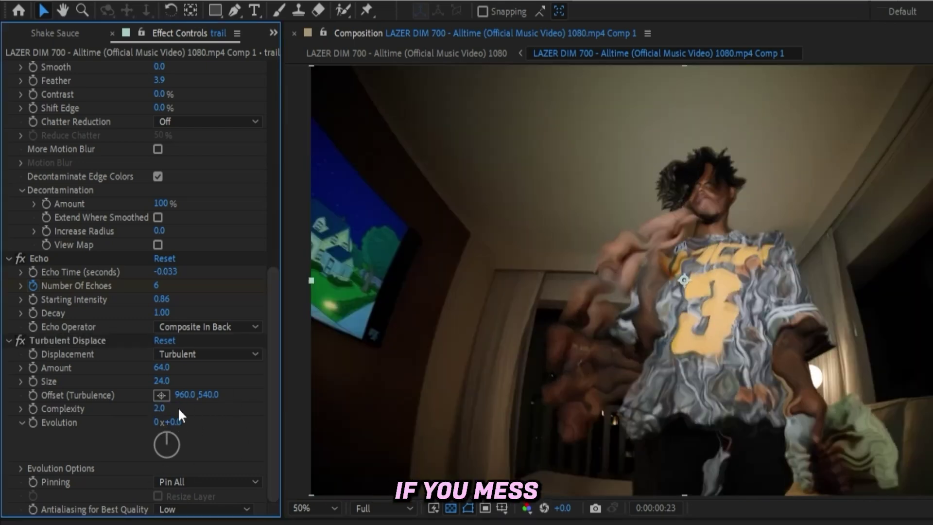
pyautogui.moveTo(160, 408); pyautogui.dragTo(210, 415)
pyautogui.hotkey('ctrl', 'z')
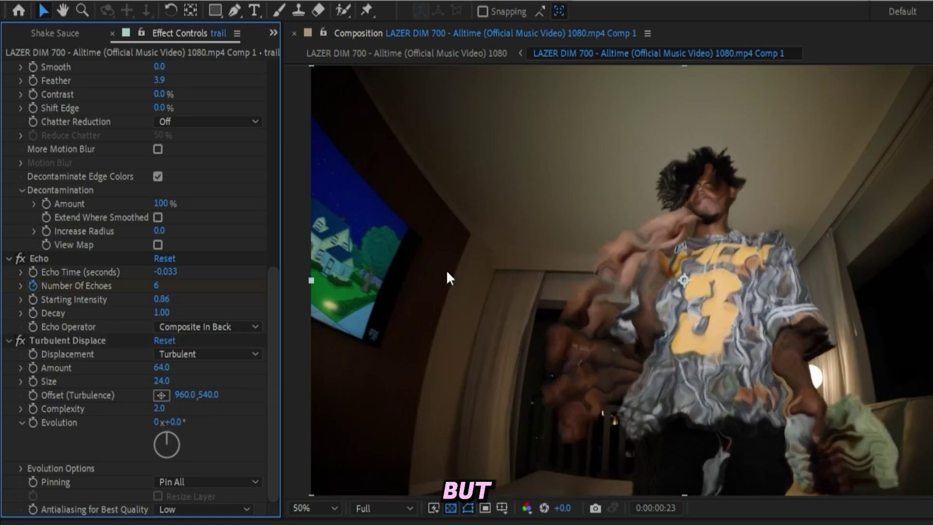
# Return to the first frame and add the expression time*100 to the Turbulent Displace Evolution
pyautogui.moveTo(359, 523); pyautogui.dragTo(293, 497)
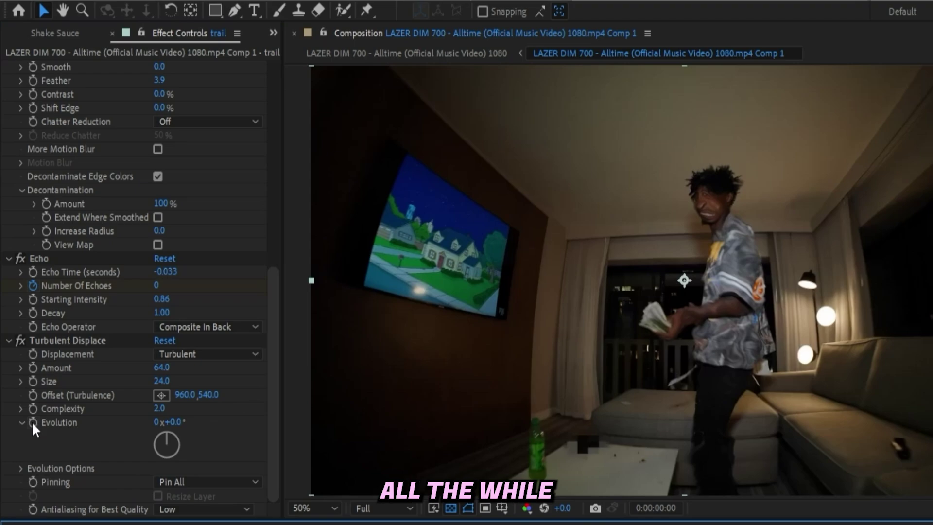
pyautogui.scroll(3, 705, 209)
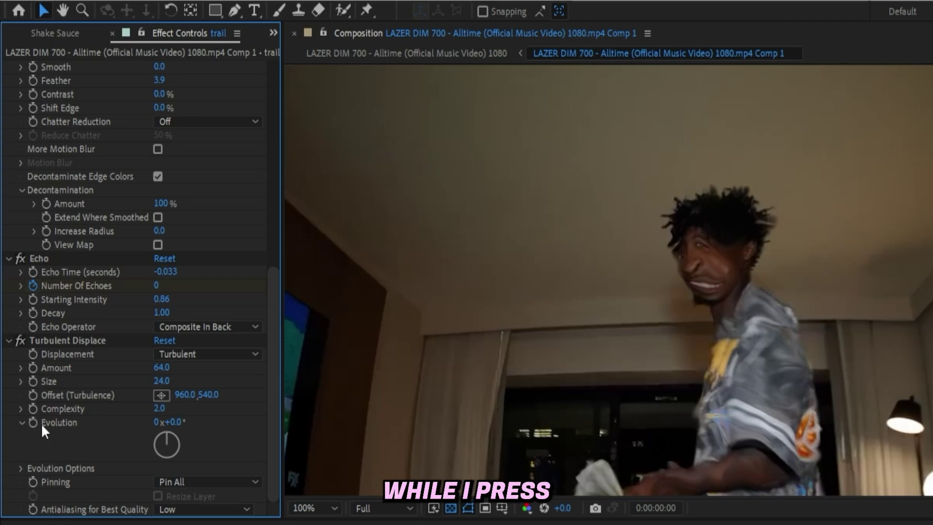
pyautogui.keyDown('alt'); pyautogui.click(32, 422); pyautogui.keyUp('alt')
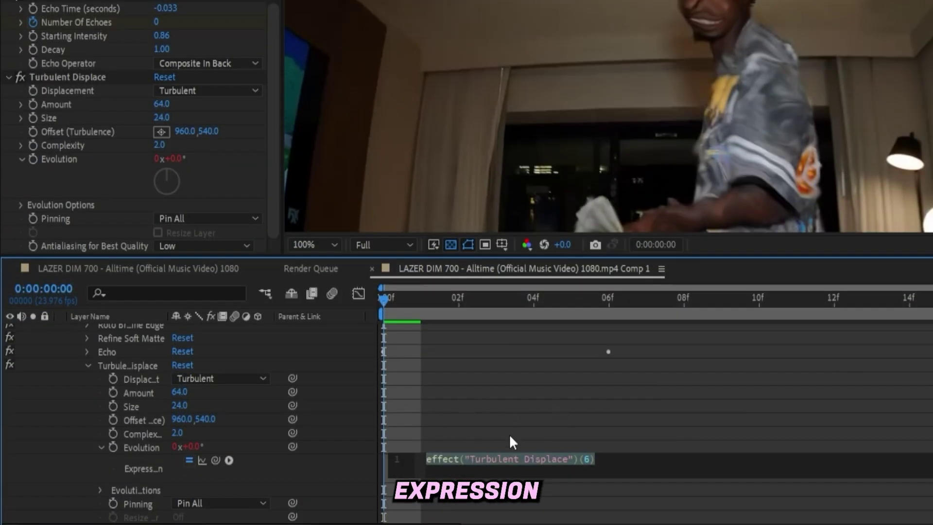
pyautogui.press('BackSpace')
pyautogui.write('time')
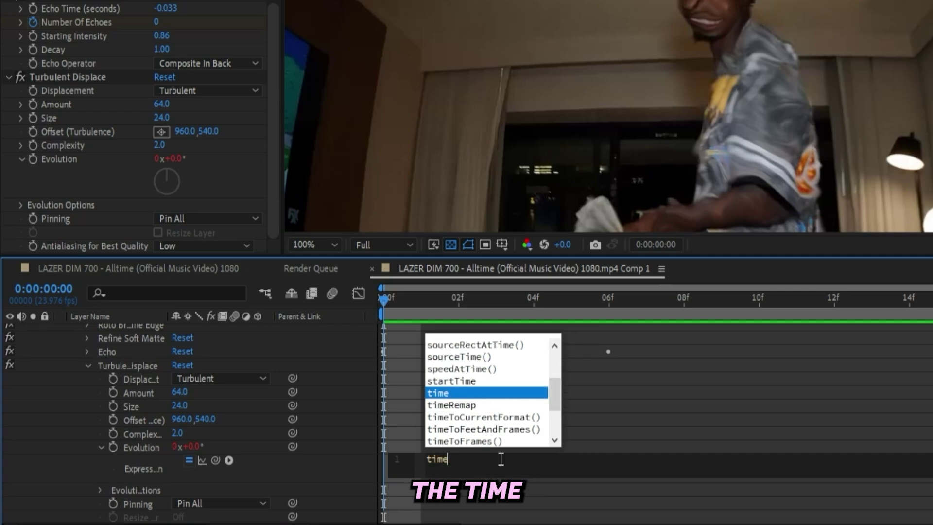
pyautogui.write('*')
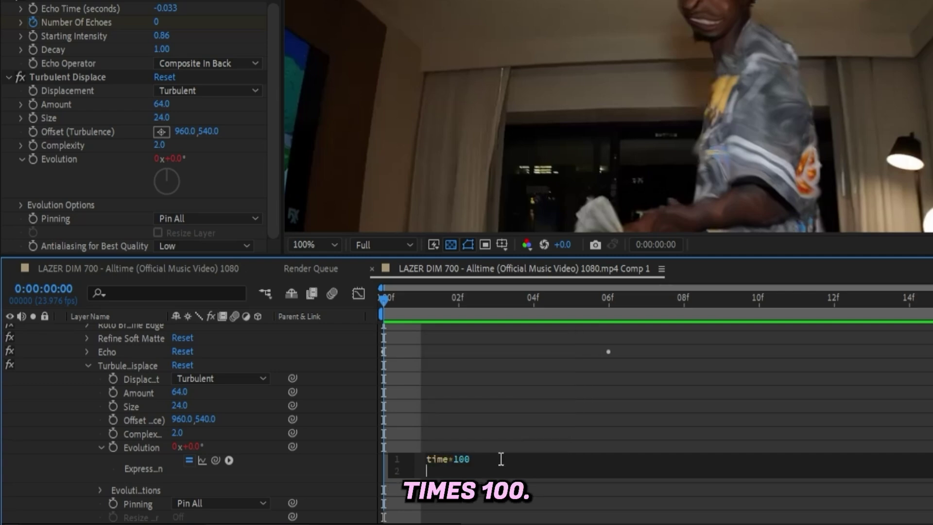
pyautogui.click(413, 323)
# Preview the clip and move to the one-second mark to examine how the expression drives Evolution
pyautogui.press('space')
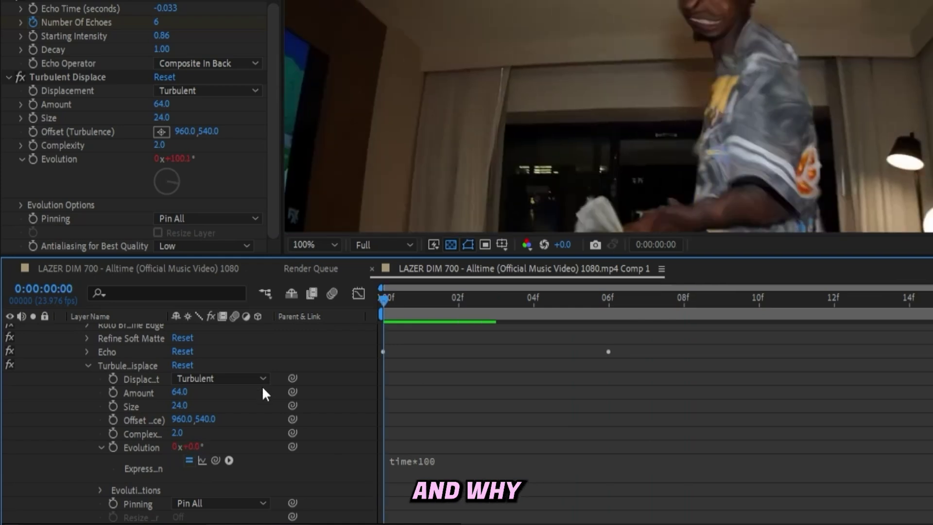
pyautogui.press('space')
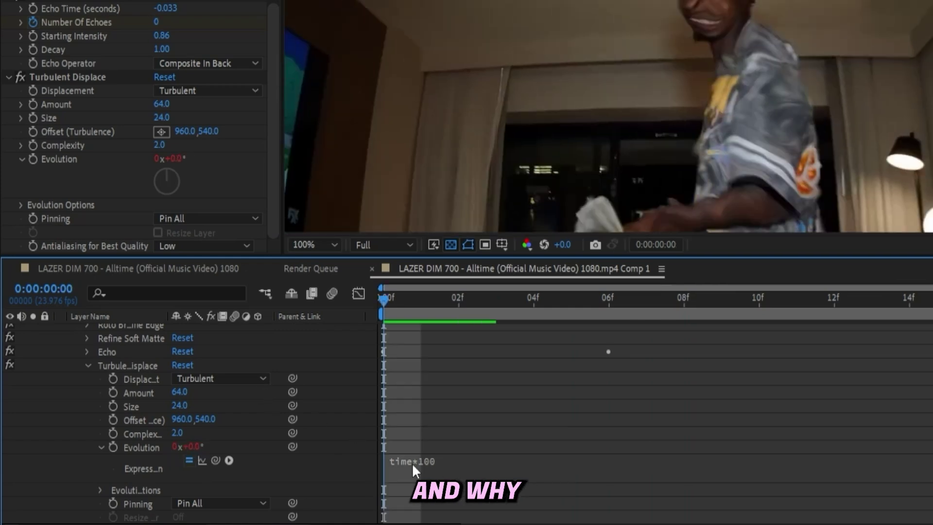
pyautogui.click(448, 460)
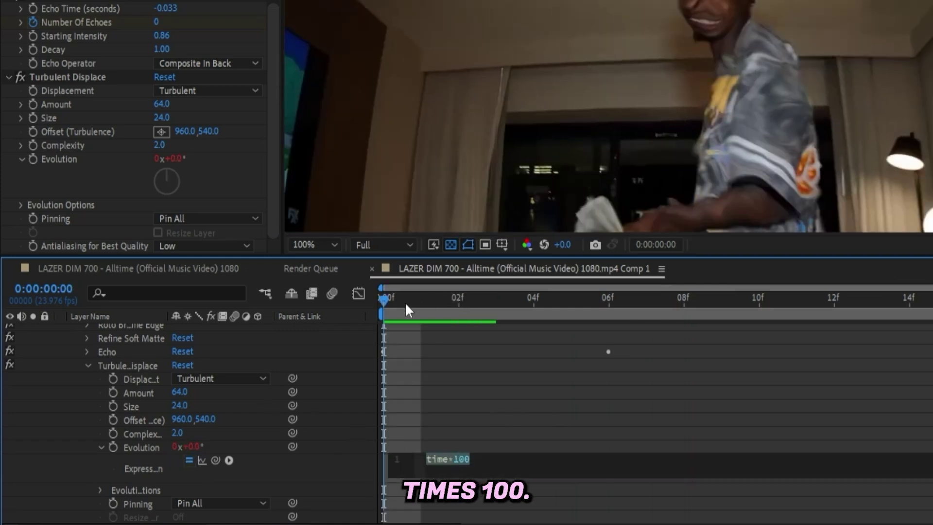
pyautogui.click(492, 413)
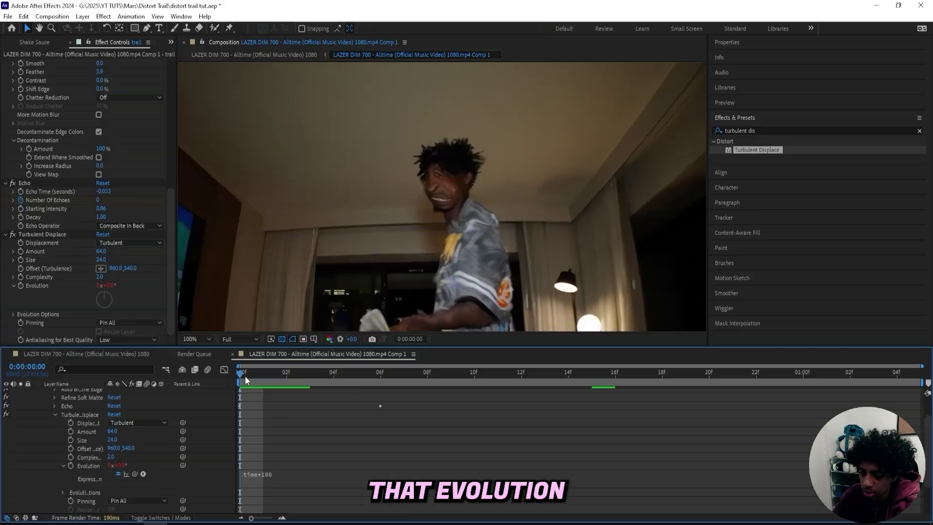
pyautogui.moveTo(246, 375)
pyautogui.mouseDown()
pyautogui.moveTo(514, 383)
pyautogui.moveTo(740, 370)
pyautogui.moveTo(811, 375)
pyautogui.mouseUp()
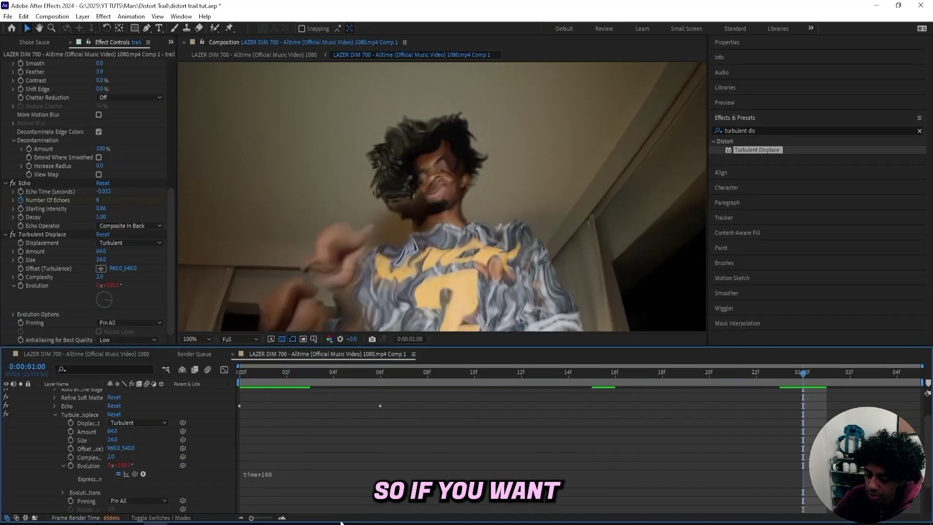
pyautogui.click(314, 473)
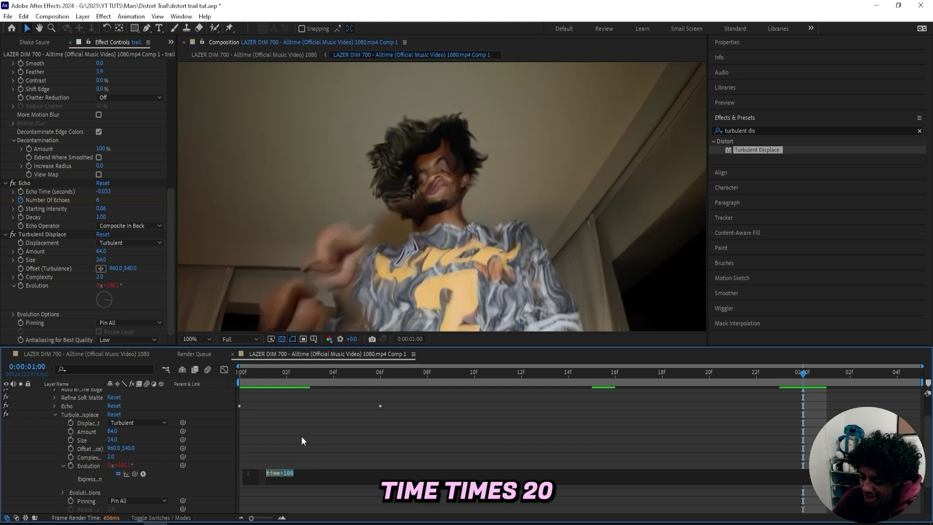
pyautogui.click(306, 466)
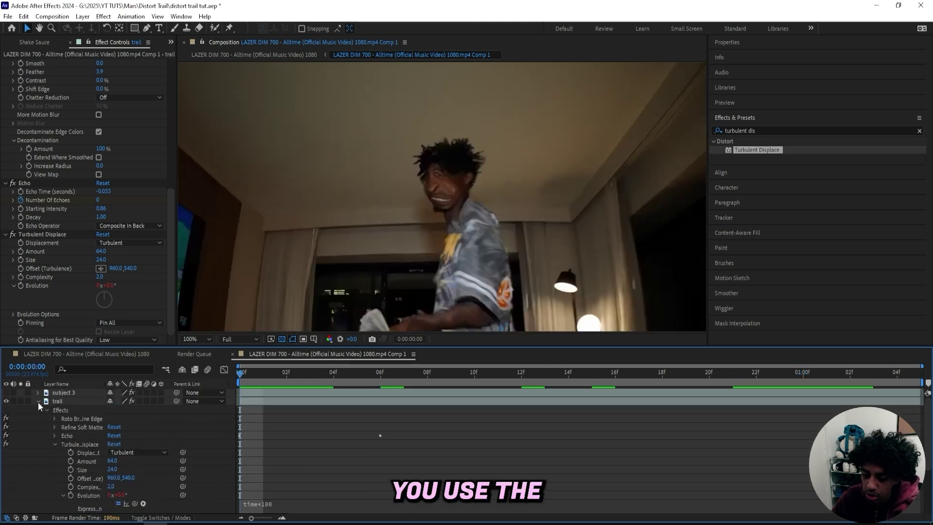
# Collapse the trail layer's properties and scrub between 0:00:00:18 and 0:00:00:03 to review the distorted trail
pyautogui.click(39, 401)
pyautogui.click(663, 365)
pyautogui.scroll(-1, 491, 194)
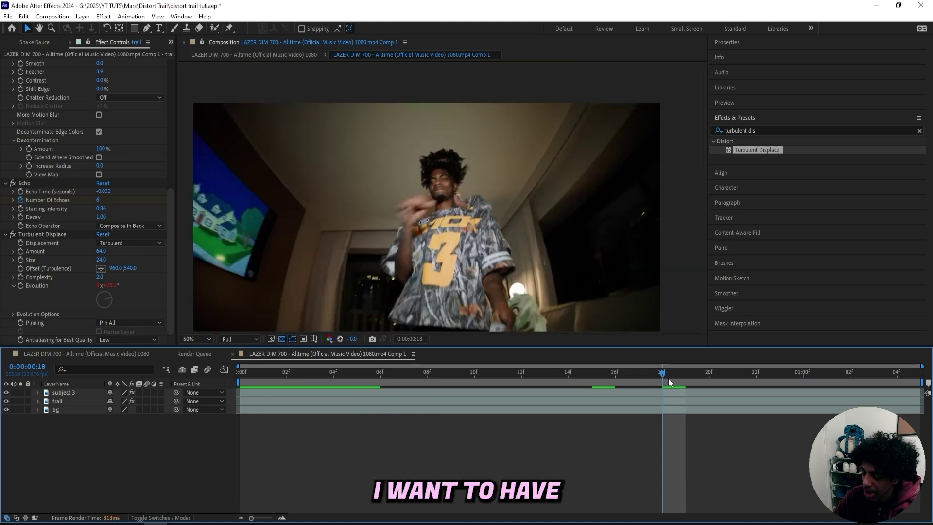
pyautogui.moveTo(664, 377); pyautogui.dragTo(310, 398)
# Find the Sapphire effect S_DistortChroma by searching for distortch and apply it to the trail layer
pyautogui.click(761, 129)
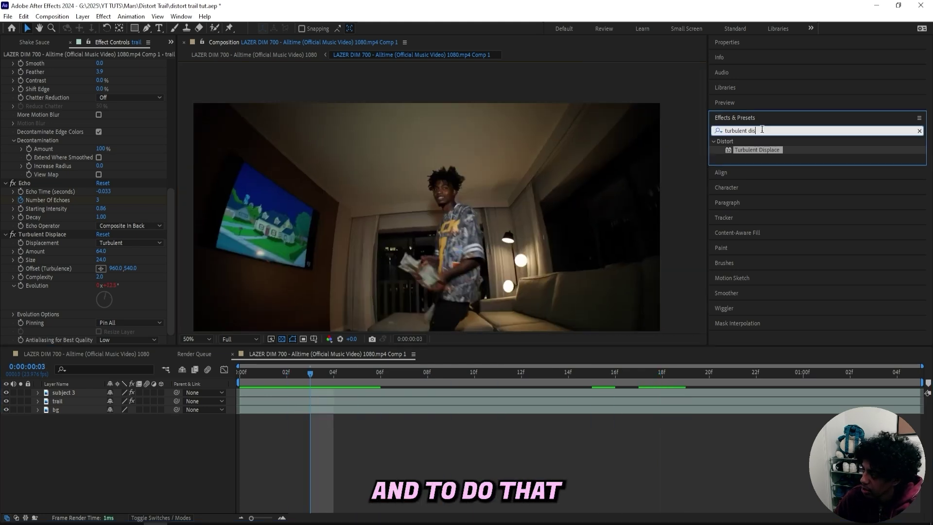
pyautogui.write('distortch')
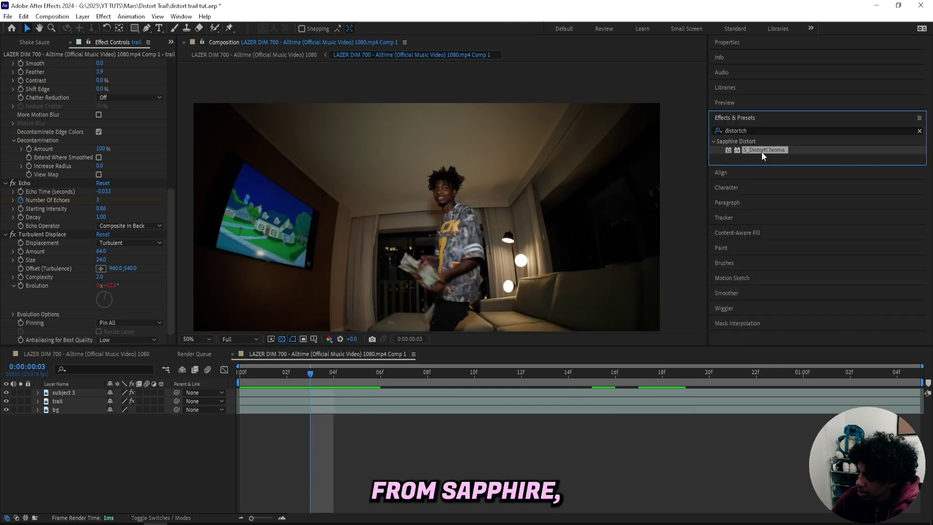
pyautogui.moveTo(762, 151); pyautogui.dragTo(332, 401)
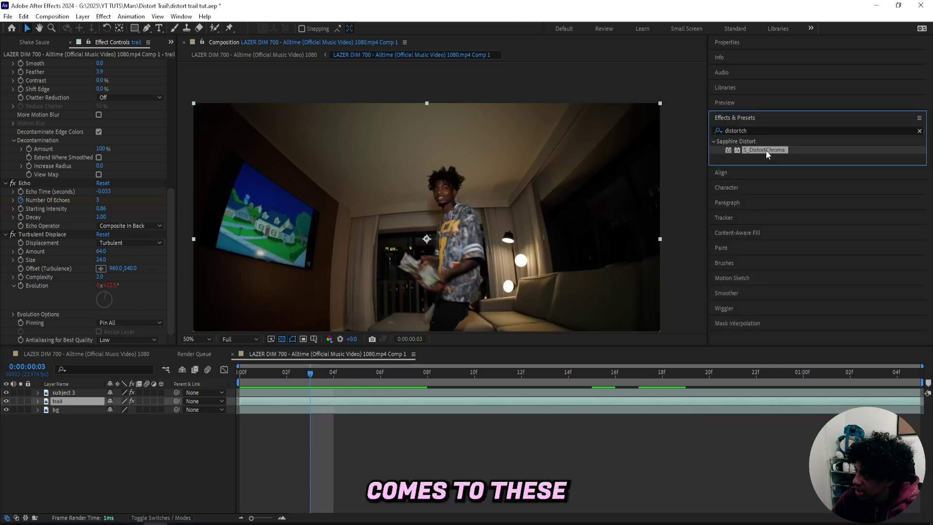
pyautogui.click(315, 467)
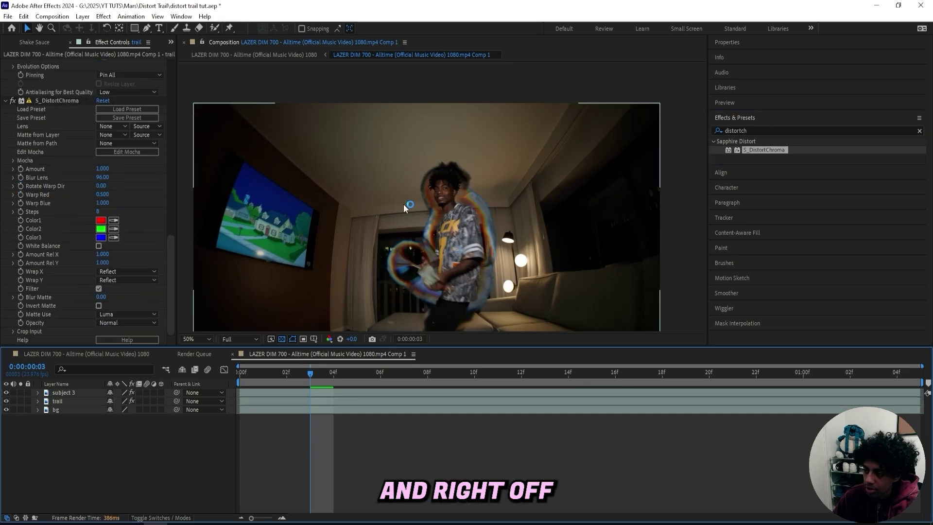
# Try S_DistortChroma on the trail with Blur Lens at 20 and Amount lowered to 0.030
pyautogui.scroll(2, 404, 205)
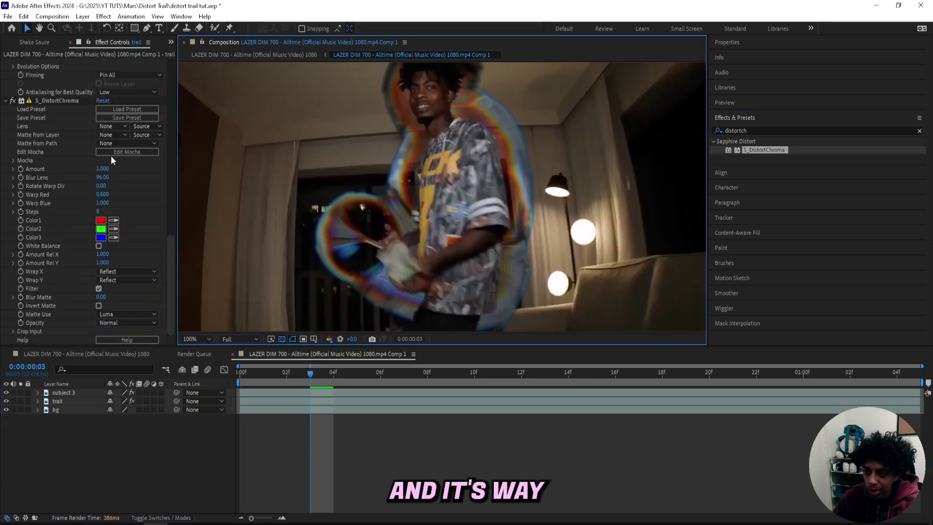
pyautogui.click(103, 177)
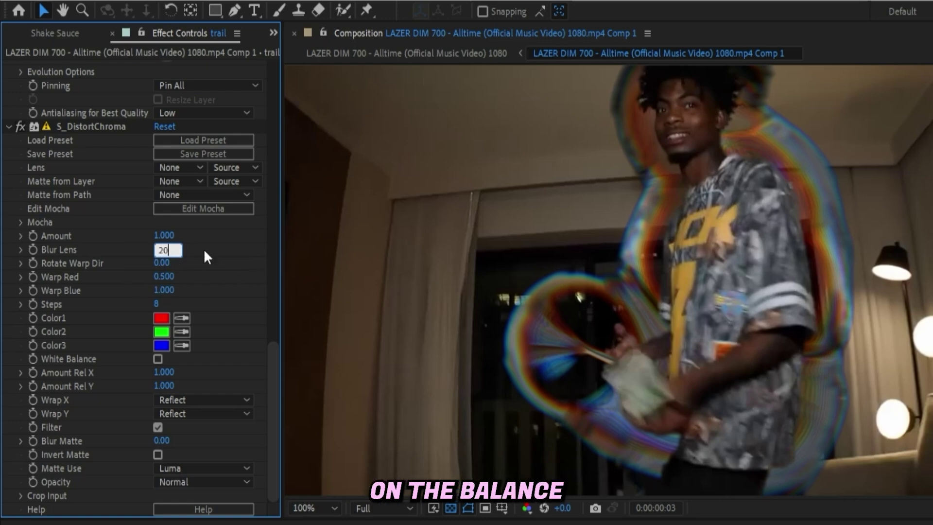
pyautogui.write('20')
pyautogui.press('Return')
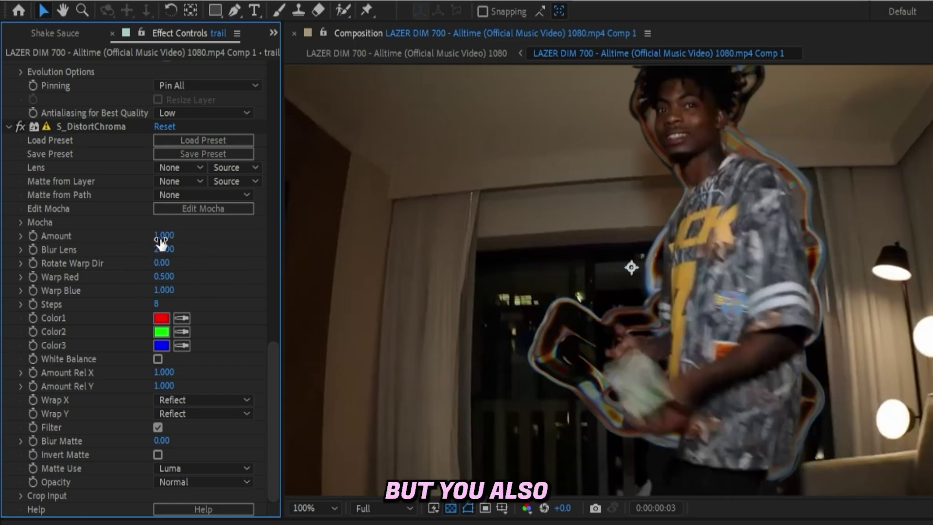
pyautogui.moveTo(164, 237)
pyautogui.mouseDown()
pyautogui.moveTo(80, 236)
pyautogui.moveTo(146, 237)
pyautogui.mouseUp()
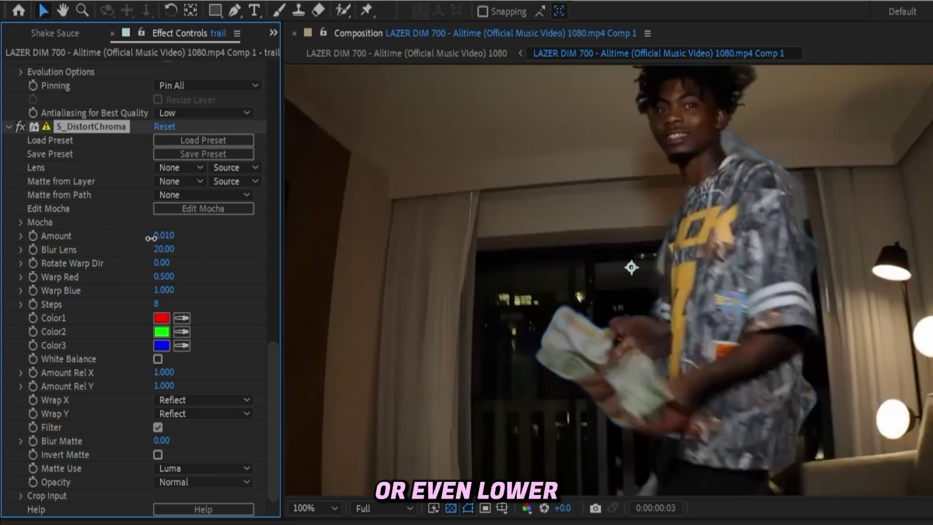
# Try a high S_DistortChroma Blur Lens of 900, raising Amount to 0.210 and on to 0.350
pyautogui.click(170, 251)
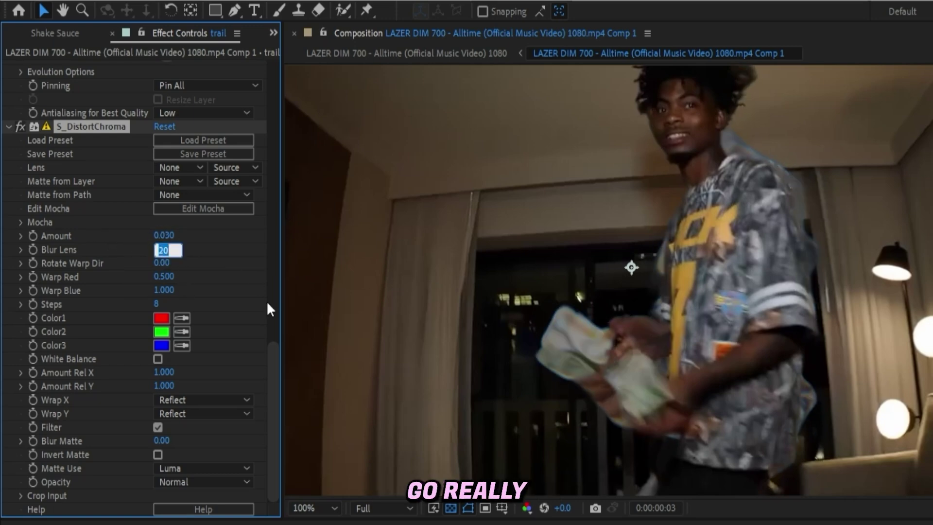
pyautogui.write('900')
pyautogui.press('Return')
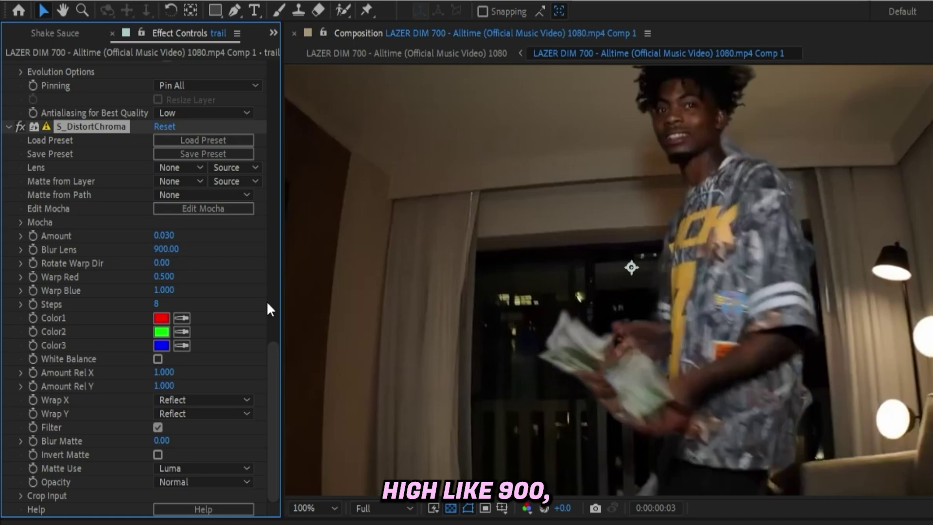
pyautogui.moveTo(167, 236); pyautogui.dragTo(183, 230)
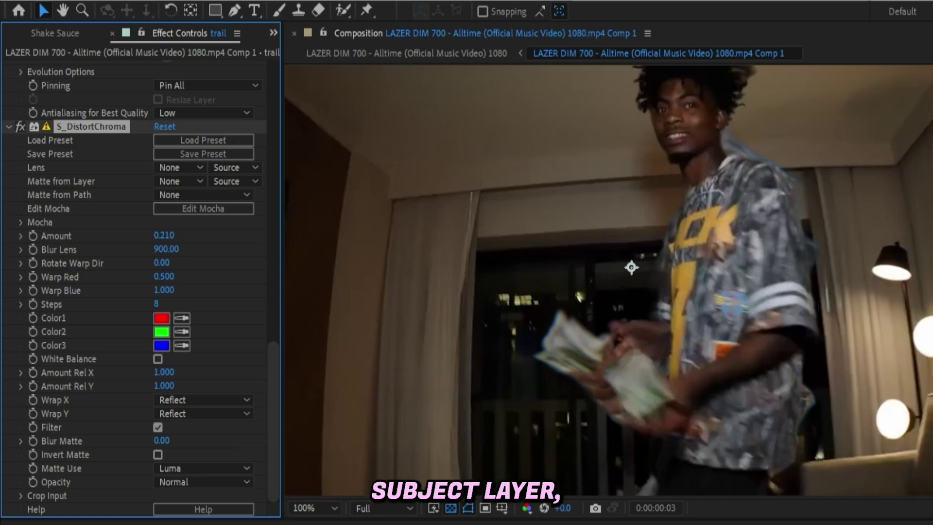
pyautogui.moveTo(792, 210); pyautogui.dragTo(773, 273)
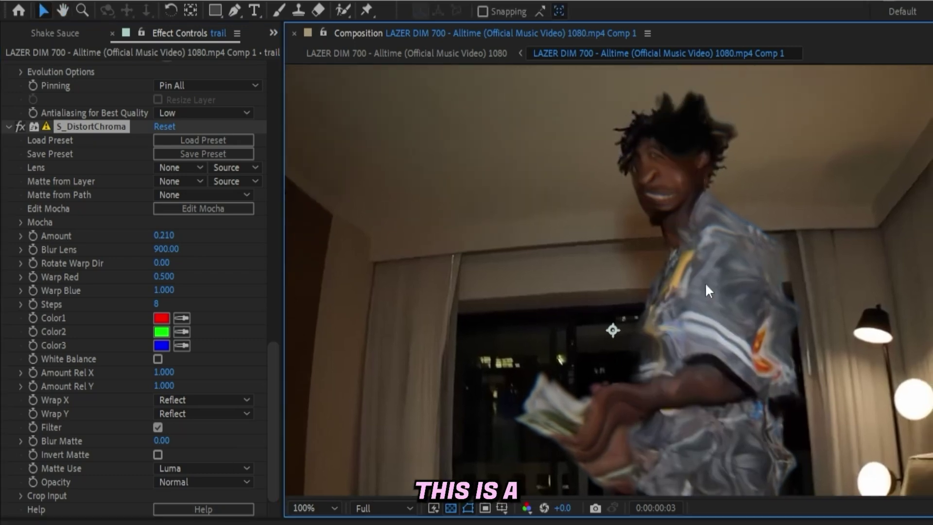
pyautogui.moveTo(173, 238); pyautogui.dragTo(193, 287)
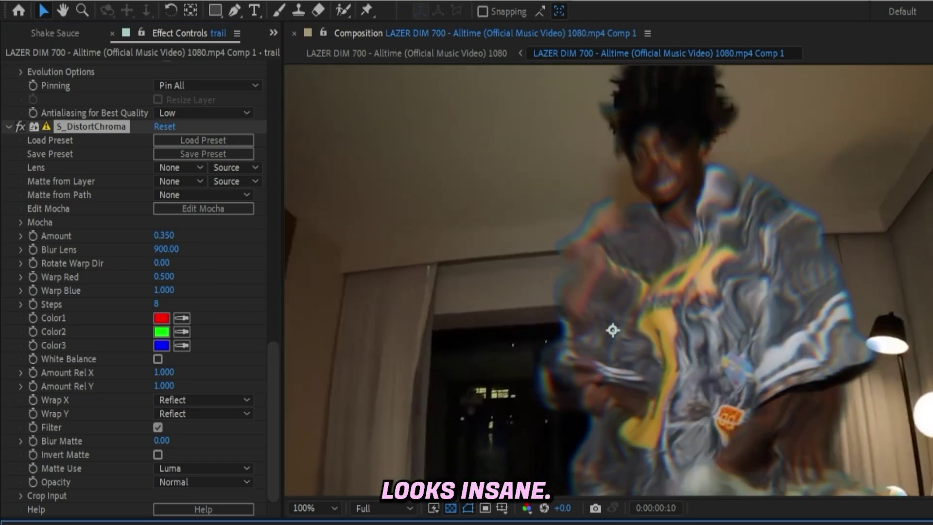
# Try a low S_DistortChroma Blur Lens of 23, with Amount at 0.1 and reduced further to 0.020
pyautogui.click(164, 249)
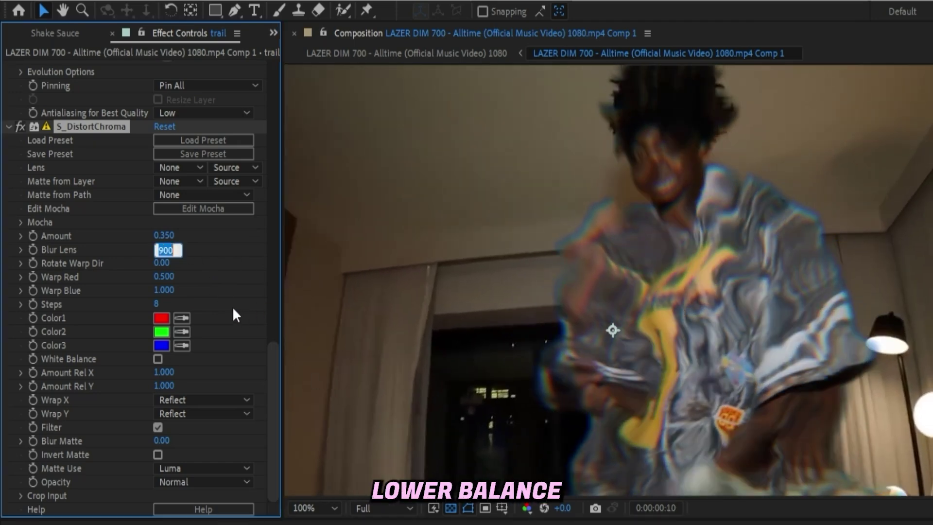
pyautogui.write('23')
pyautogui.click(205, 290)
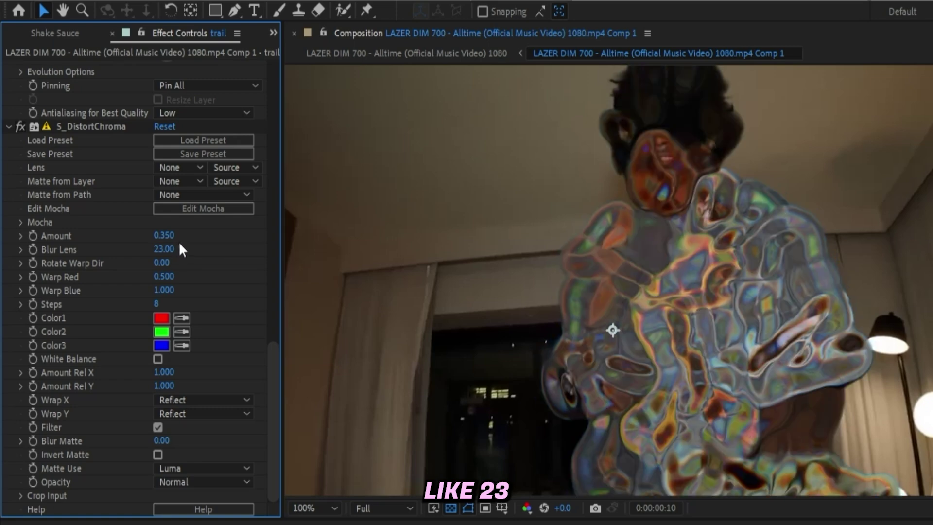
pyautogui.click(164, 238)
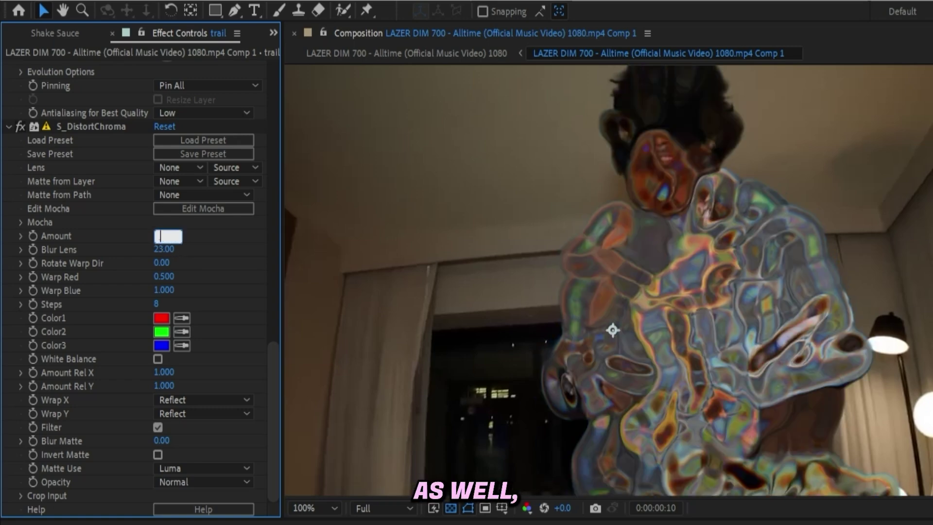
pyautogui.write('0.1')
pyautogui.press('Return')
pyautogui.moveTo(164, 238); pyautogui.dragTo(161, 236)
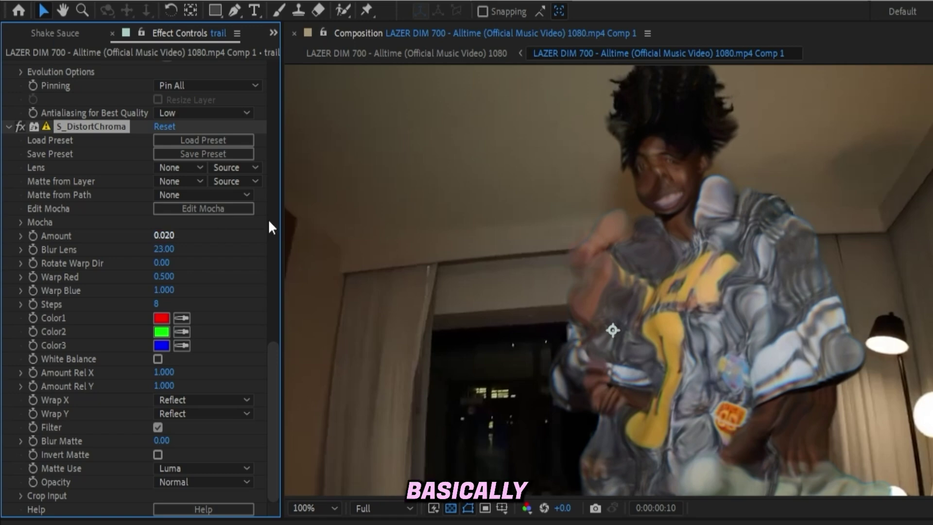
# Set the S_DistortChroma Blur Lens to 800 and Amount to 0.270
pyautogui.click(171, 248)
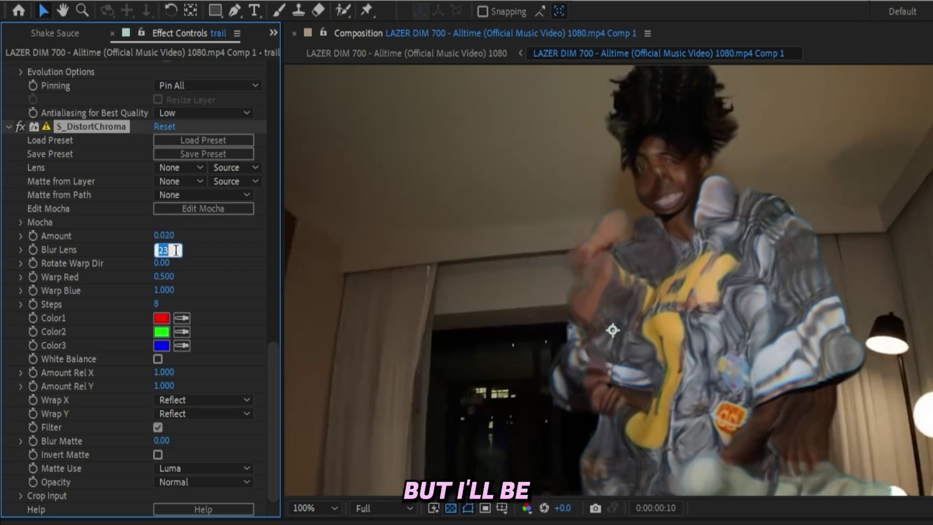
pyautogui.write('800')
pyautogui.press('Return')
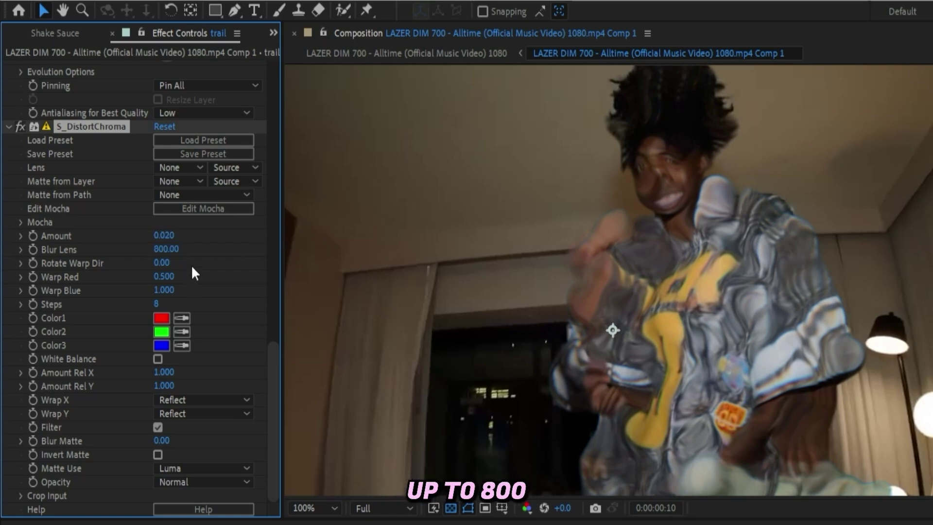
pyautogui.moveTo(163, 235); pyautogui.dragTo(182, 240)
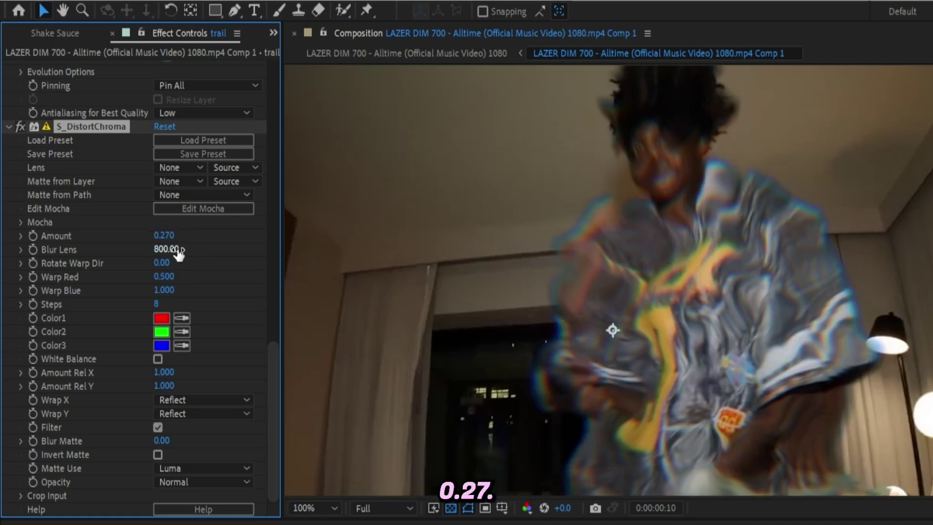
# Add a keyframe for the S_DistortChroma Amount at 0:00:00:21 and reveal the trail layer's keyframed properties
pyautogui.scroll(-2, 791, 437)
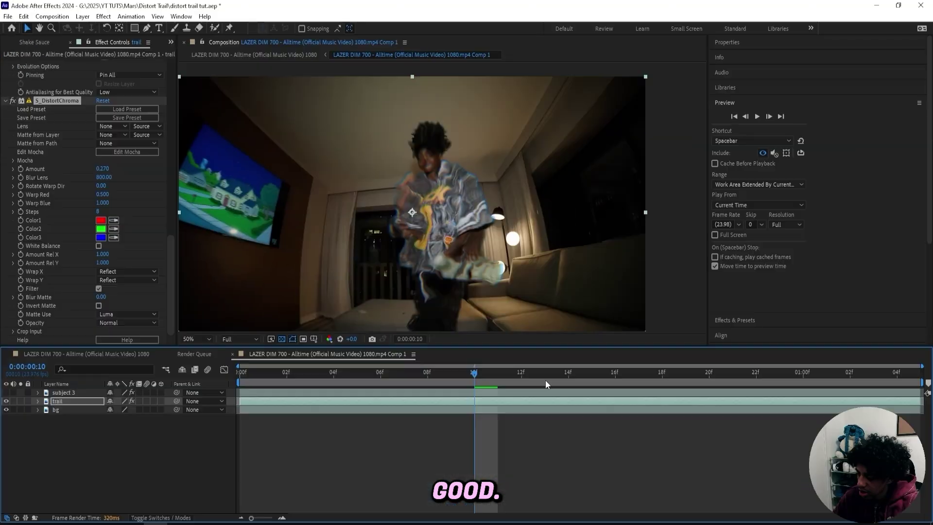
pyautogui.moveTo(545, 380); pyautogui.dragTo(731, 385)
pyautogui.scroll(1, 460, 222)
pyautogui.scroll(-1, 459, 220)
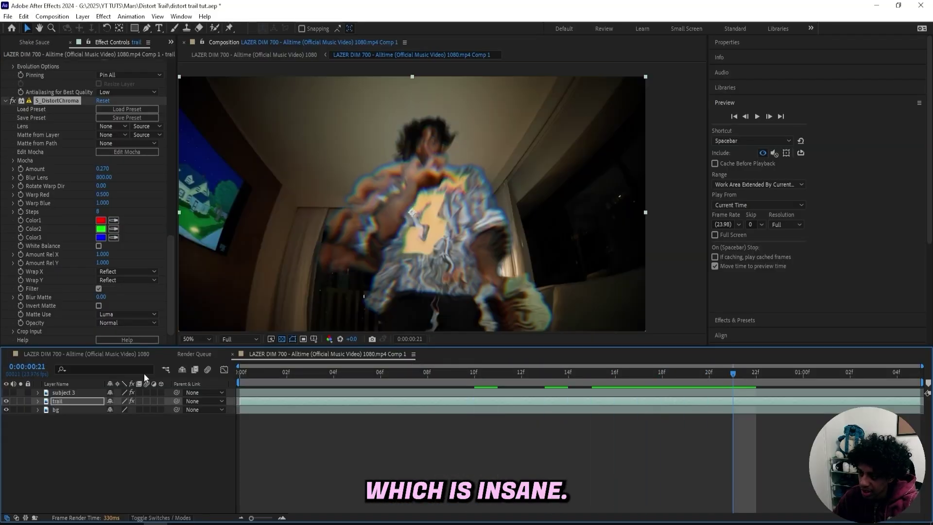
pyautogui.click(20, 168)
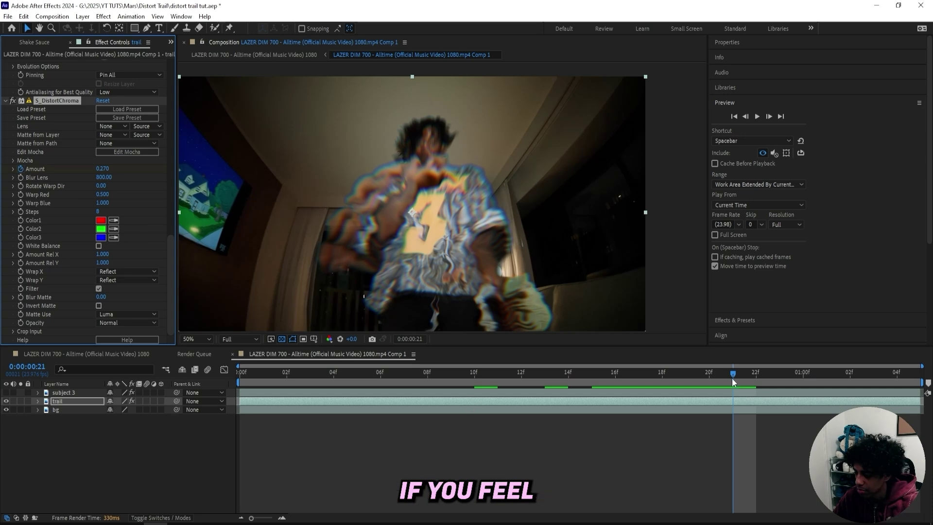
pyautogui.press('u')
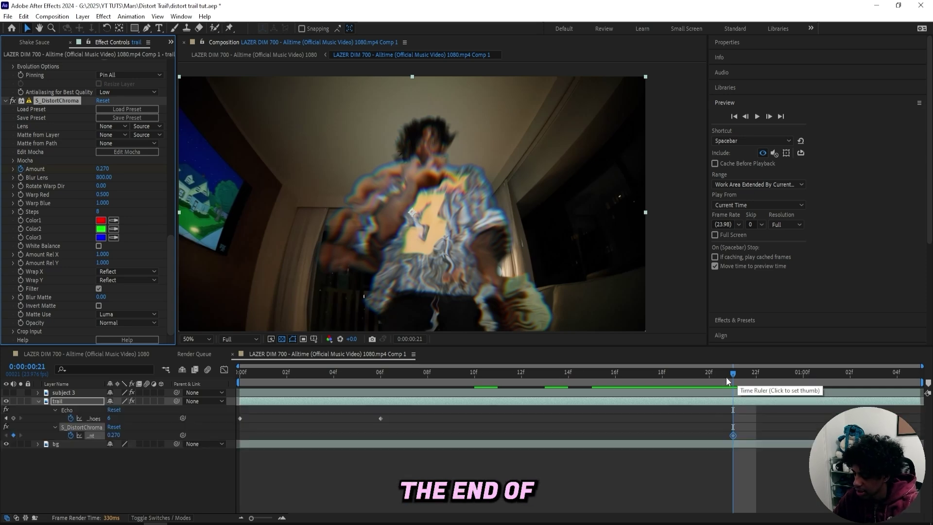
# Return to the first frame and keyframe the S_DistortChroma Amount at 0
pyautogui.press('Home')
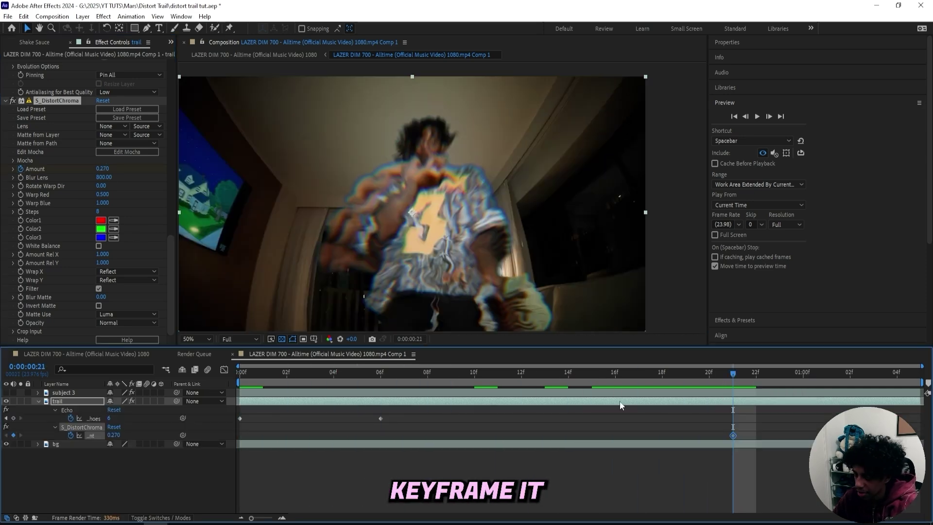
pyautogui.press('Home')
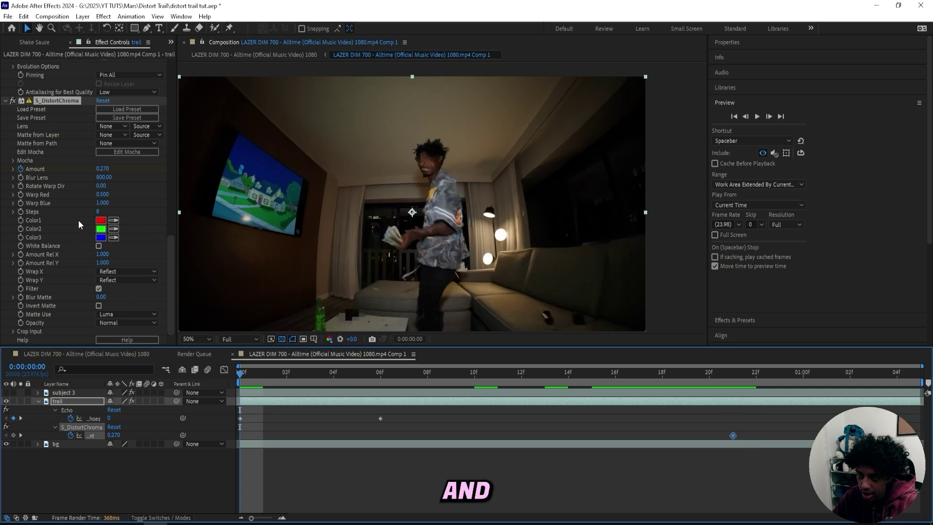
pyautogui.click(102, 168)
pyautogui.write('0')
pyautogui.press('Return')
# Scrub from the start to 0:00:00:13 to review how the trail's distortion builds up
pyautogui.moveTo(241, 379); pyautogui.dragTo(509, 379)
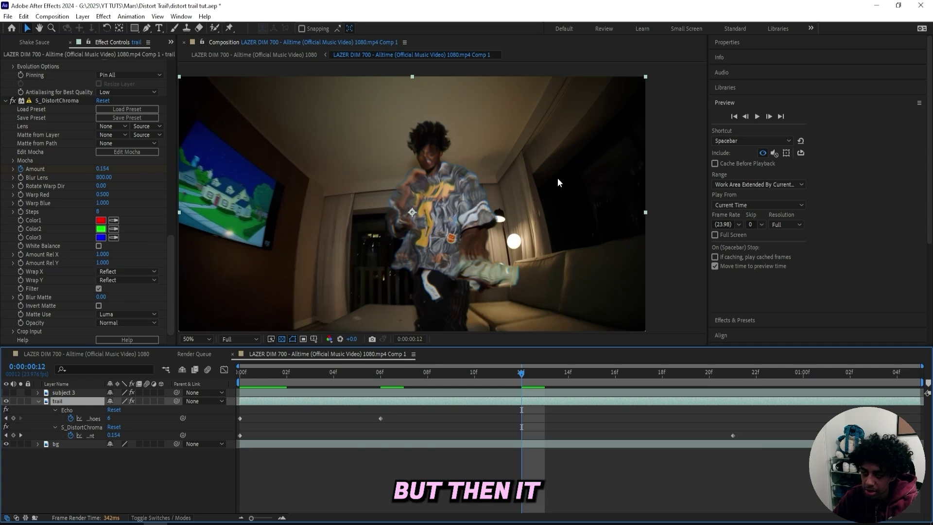
pyautogui.scroll(2, 447, 200)
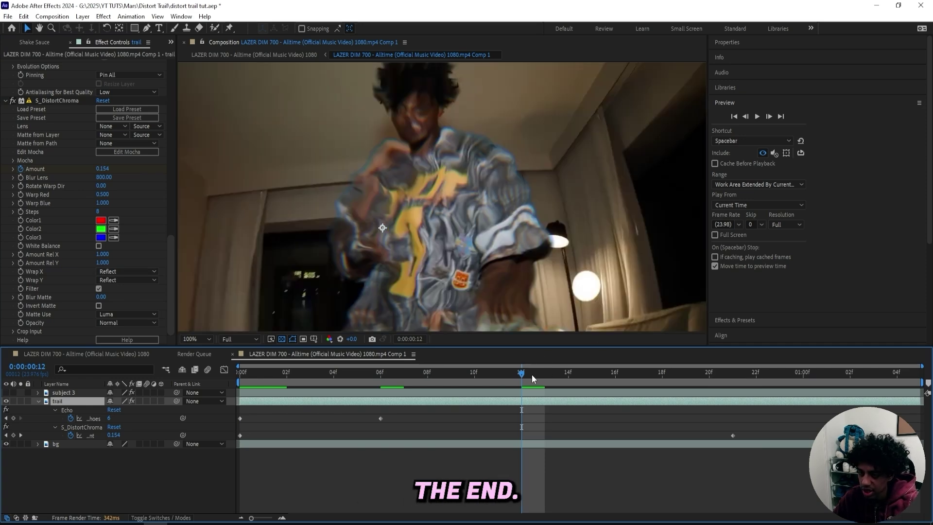
pyautogui.press('pagedown')
# Keyframe the Turbulent Displace Amount at 0:00:00:21 with its current value and at the first frame with 0
pyautogui.scroll(5, 69, 171)
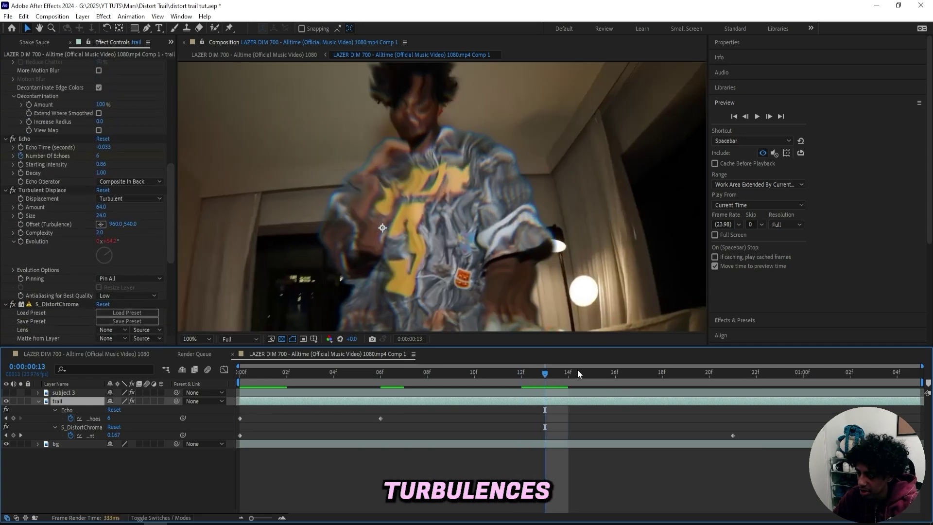
pyautogui.moveTo(692, 379); pyautogui.dragTo(731, 374)
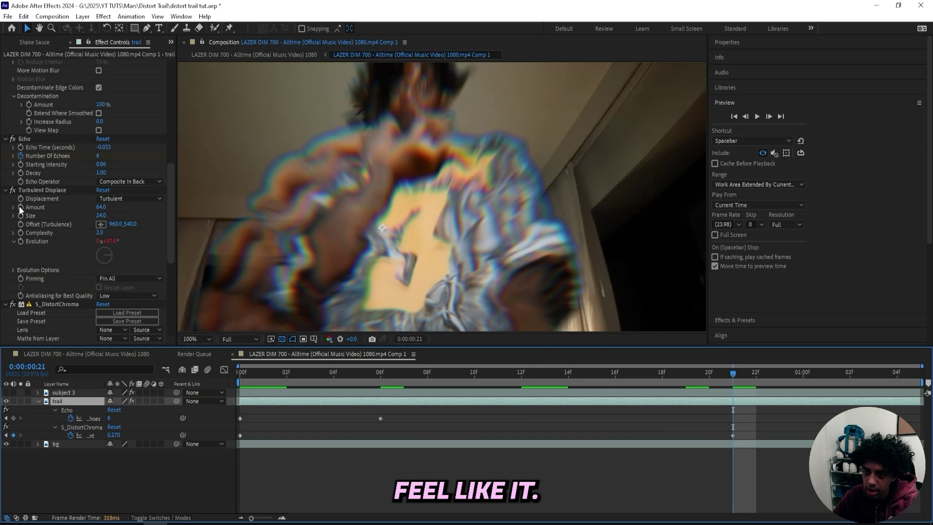
pyautogui.click(20, 207)
pyautogui.press('Home')
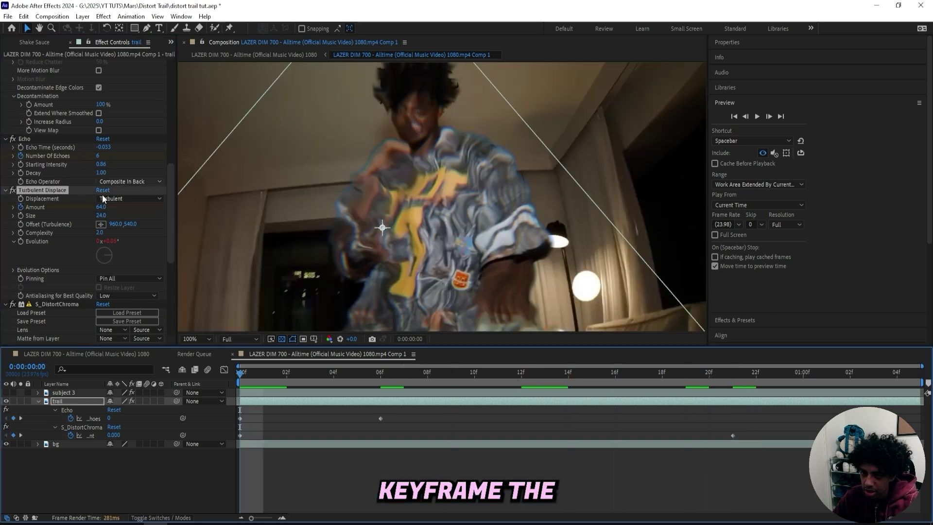
pyautogui.click(101, 207)
pyautogui.write('0')
pyautogui.press('Return')
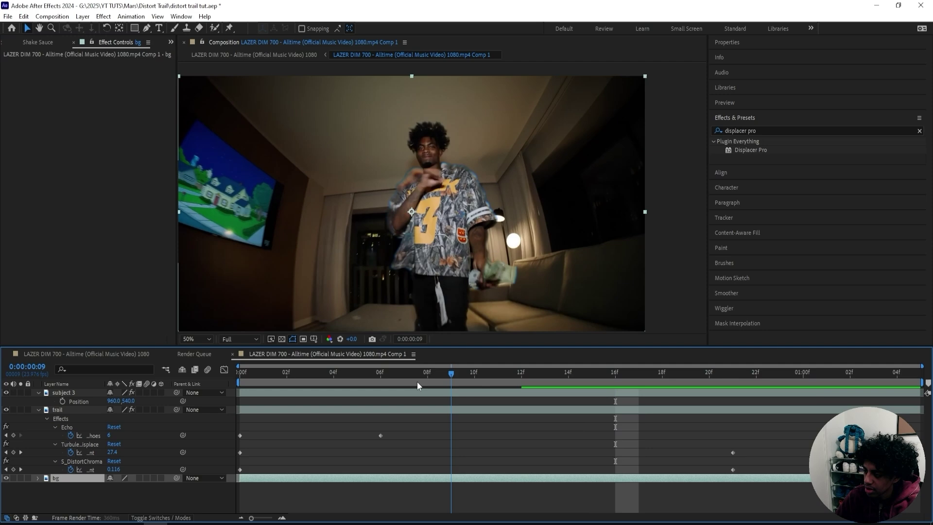
# Apply S_DistortChroma to the bg layer and set its Blur Lens to 20
pyautogui.moveTo(417, 380); pyautogui.dragTo(545, 373)
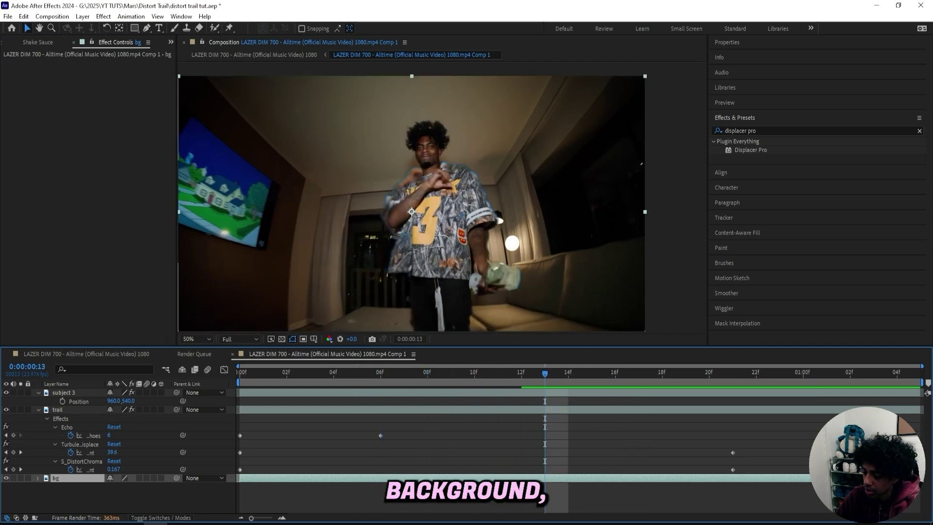
pyautogui.click(744, 130)
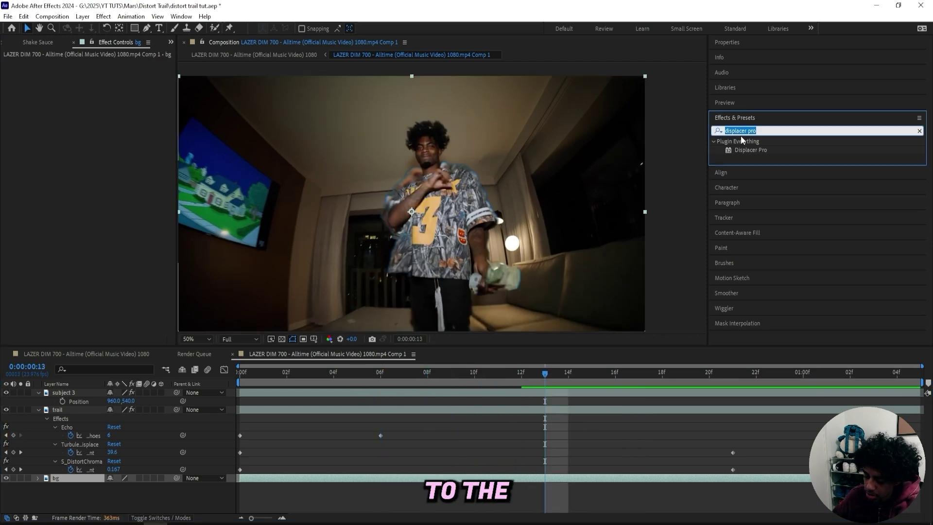
pyautogui.write('distortch')
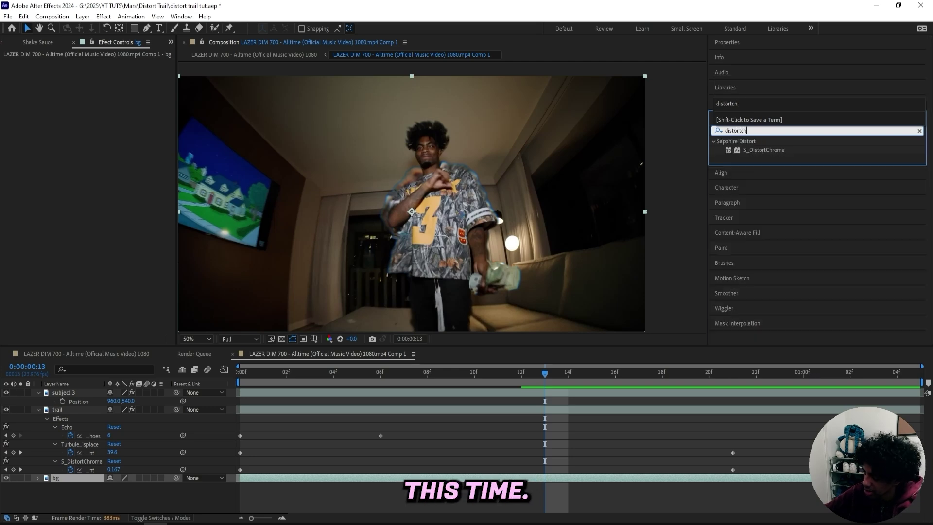
pyautogui.doubleClick(763, 150)
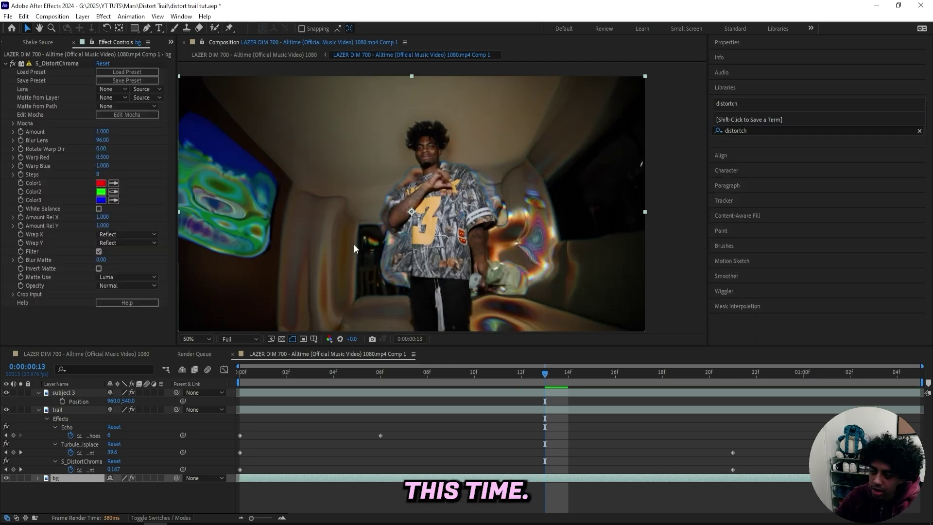
pyautogui.click(102, 140)
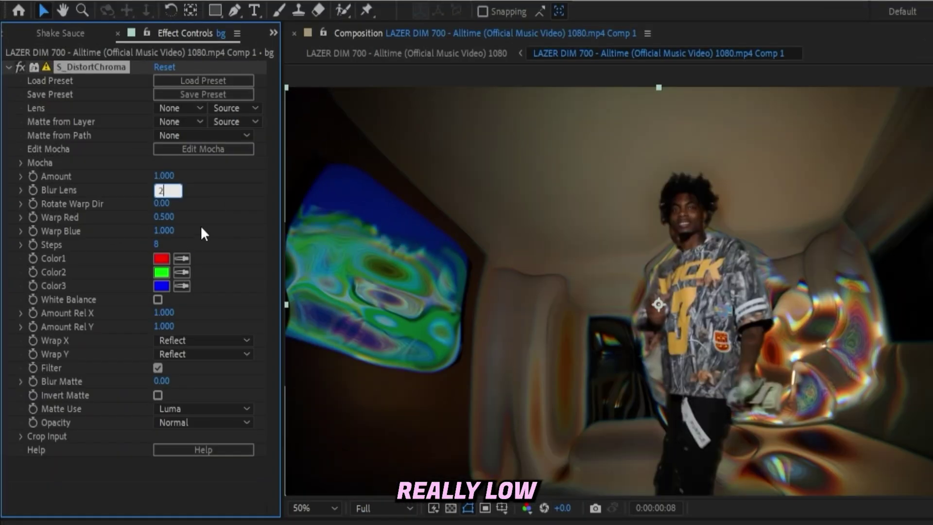
pyautogui.write('20')
pyautogui.click(202, 212)
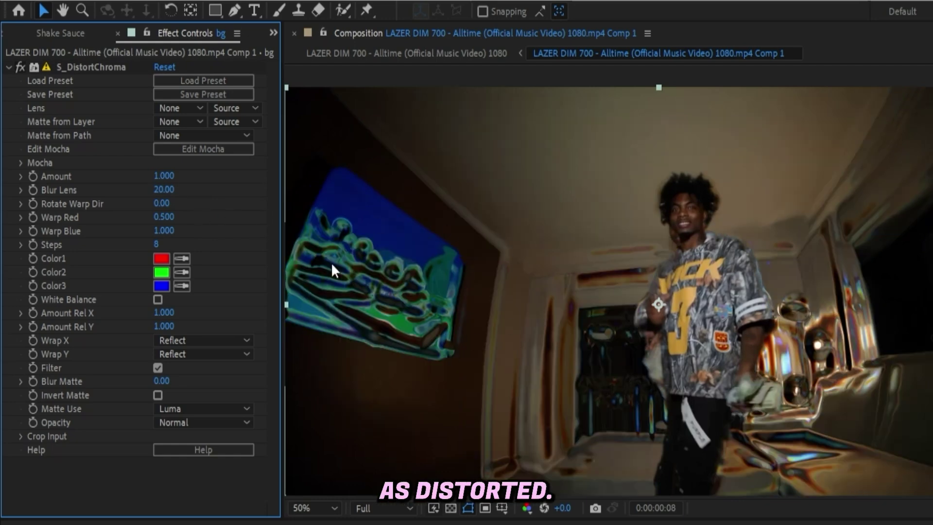
# Set the bg layer's S_DistortChroma Lens to the trail layer with Effects & Masks, and lower its Amount to 0.120
pyautogui.click(165, 107)
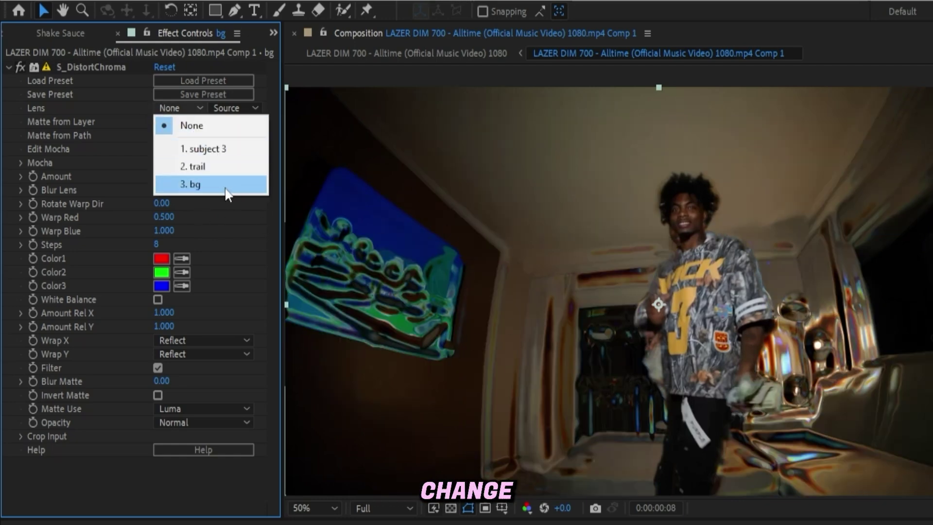
pyautogui.click(209, 166)
pyautogui.click(234, 108)
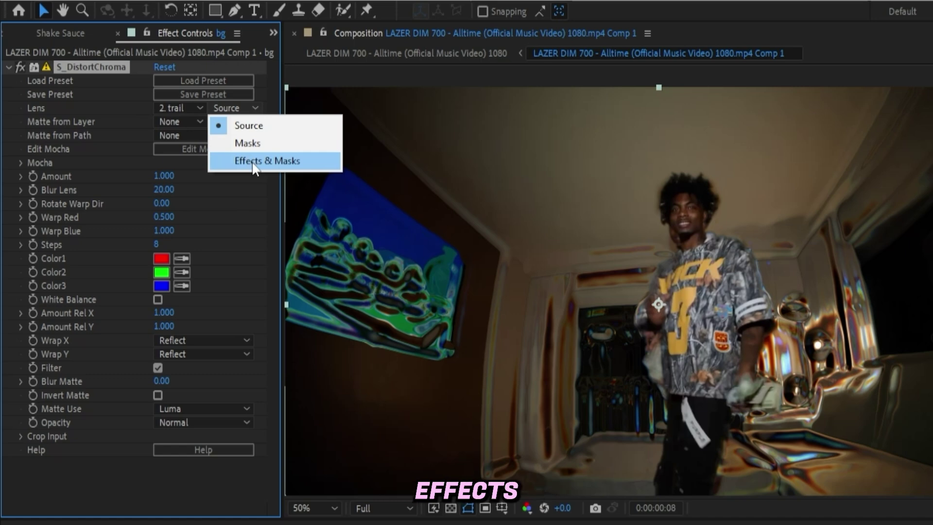
pyautogui.click(257, 161)
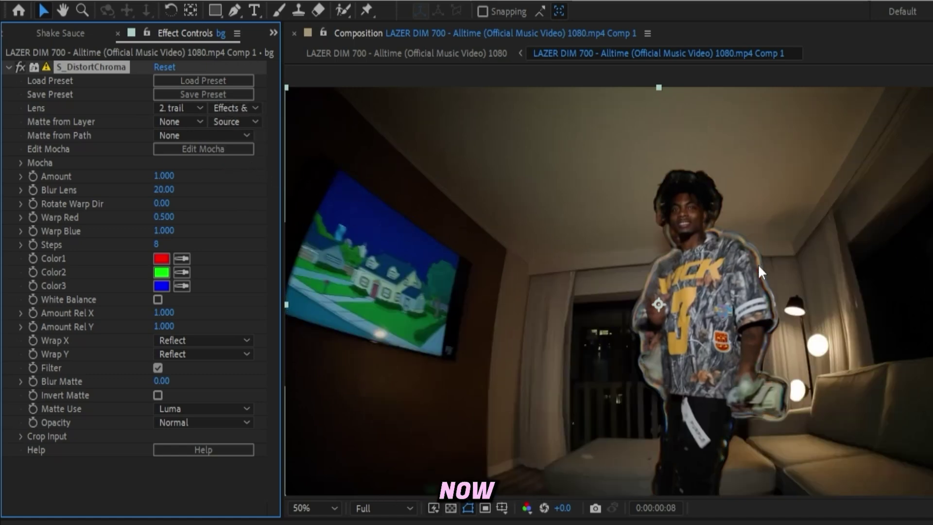
pyautogui.scroll(2, 761, 269)
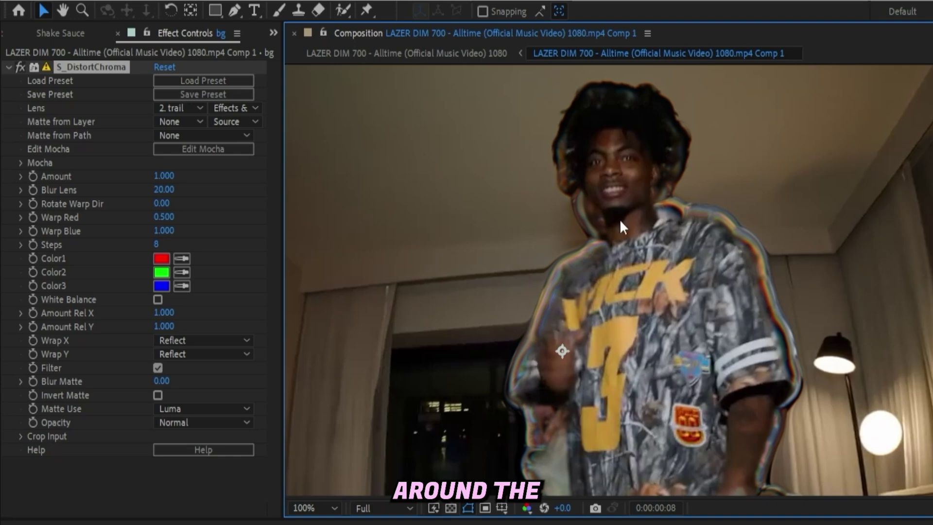
pyautogui.scroll(-2, 706, 282)
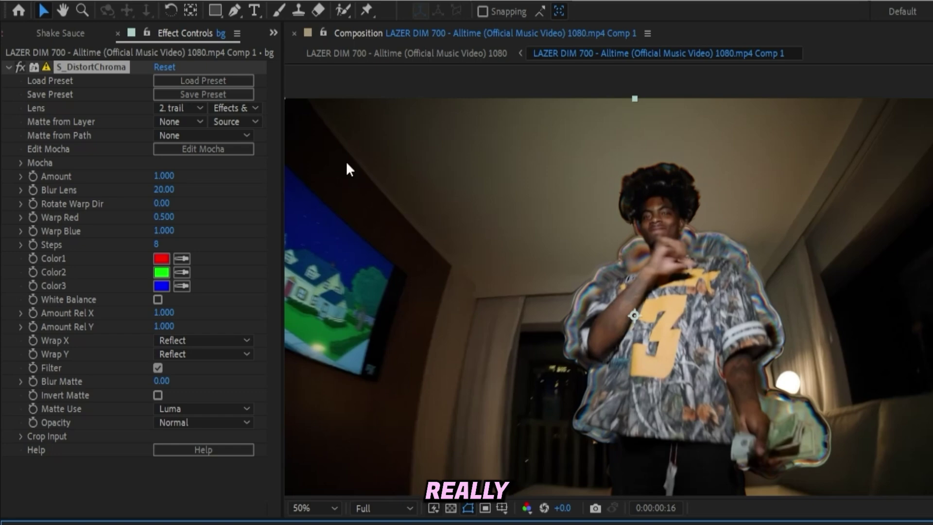
pyautogui.moveTo(164, 175); pyautogui.dragTo(92, 177)
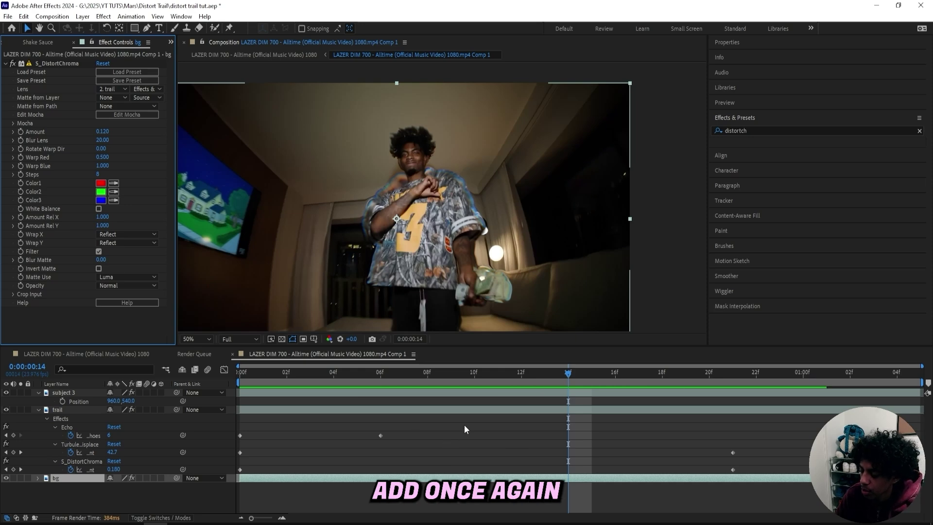
# Apply the uni.Chromatic Aberration effect to the bg layer
pyautogui.click(437, 447)
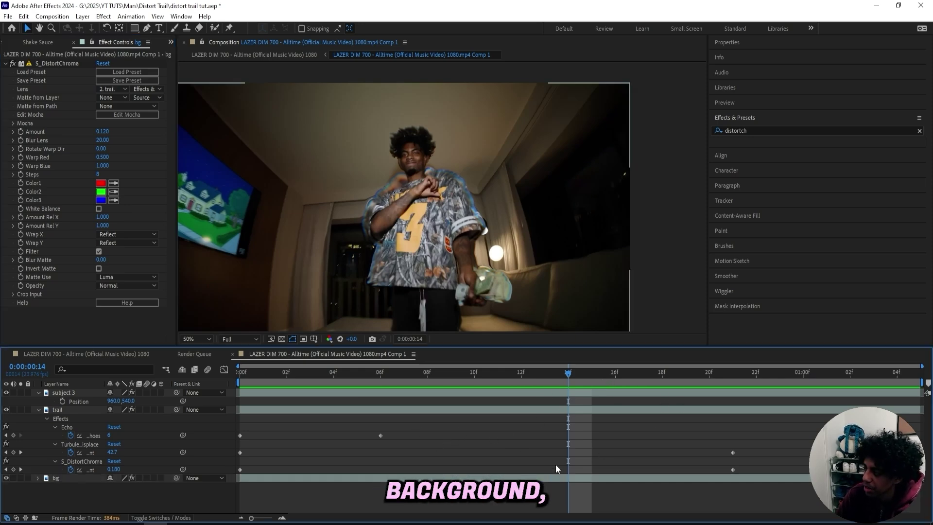
pyautogui.click(536, 477)
pyautogui.hotkey('ctrl', 'space')
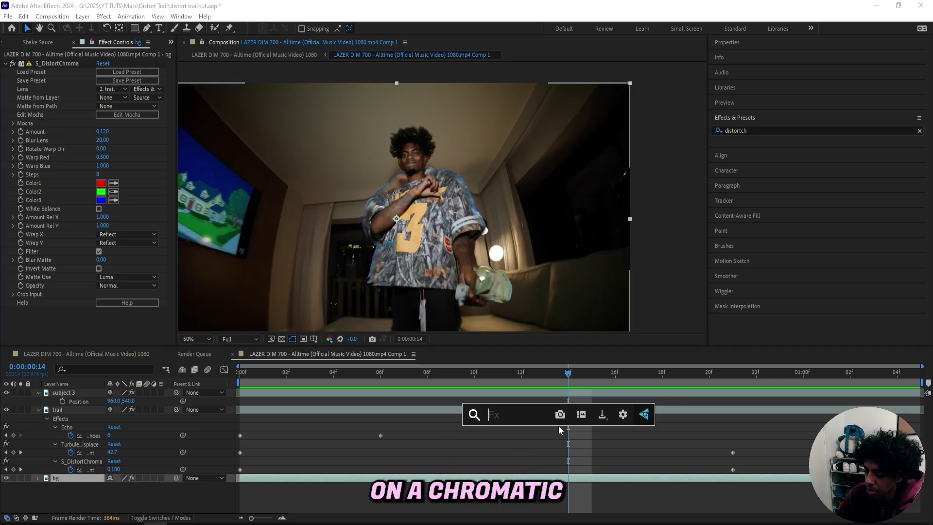
pyautogui.write('chromat')
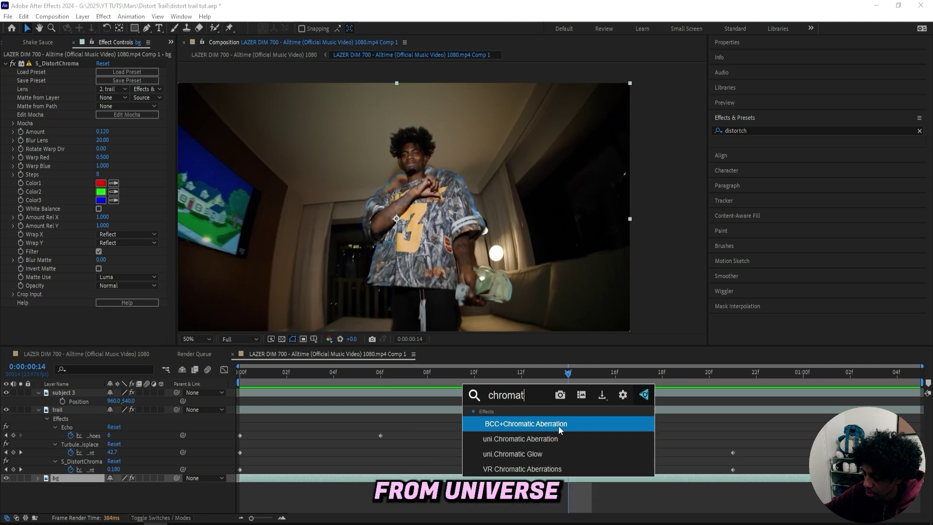
pyautogui.write('ic a')
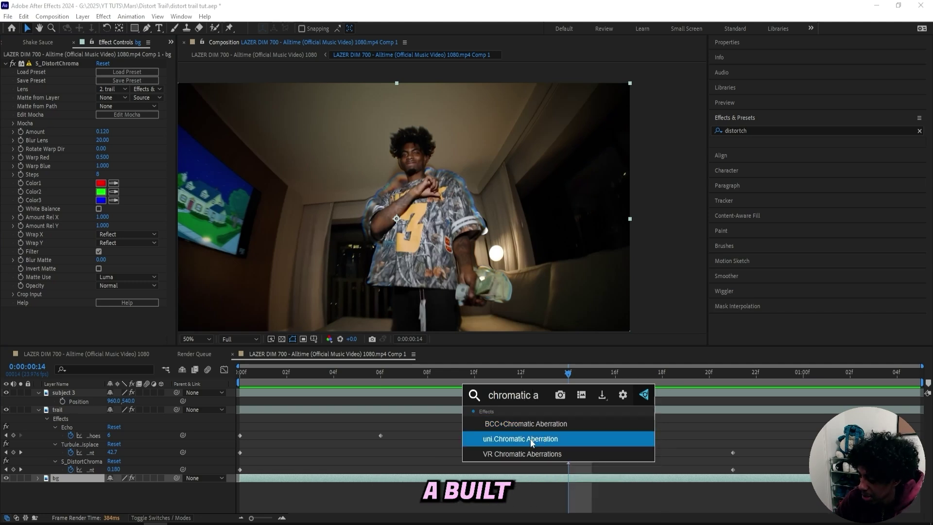
pyautogui.click(518, 439)
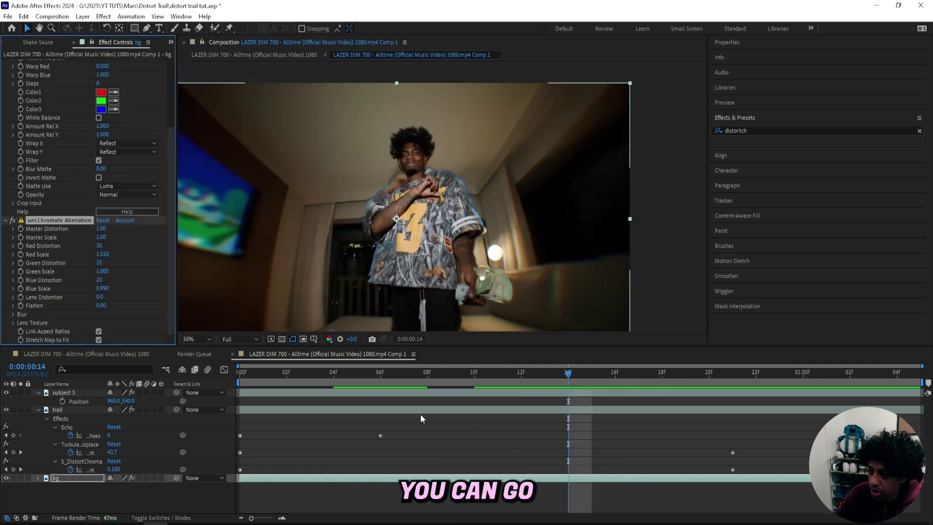
# At the first frame, set the Chromatic Aberration's Master Distortion and Master Scale to 0 and keyframe both
pyautogui.moveTo(568, 373); pyautogui.dragTo(185, 372)
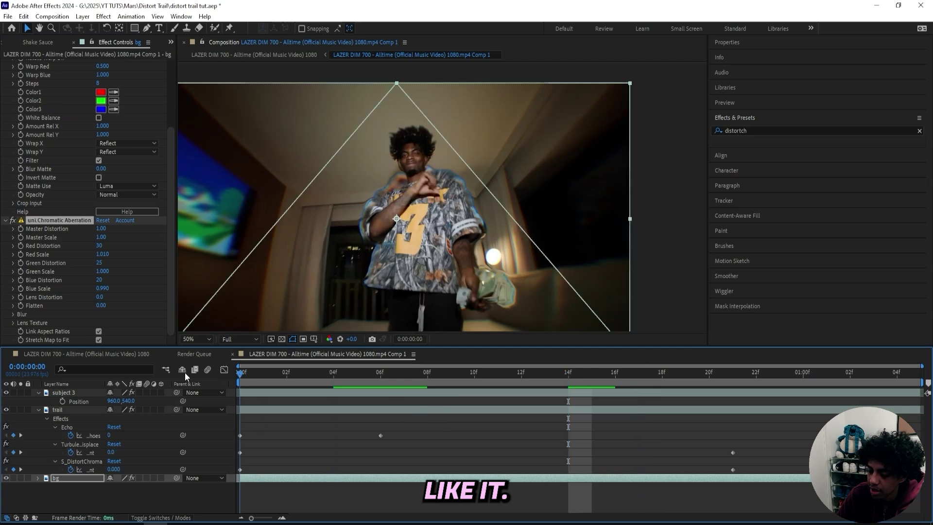
pyautogui.click(100, 228)
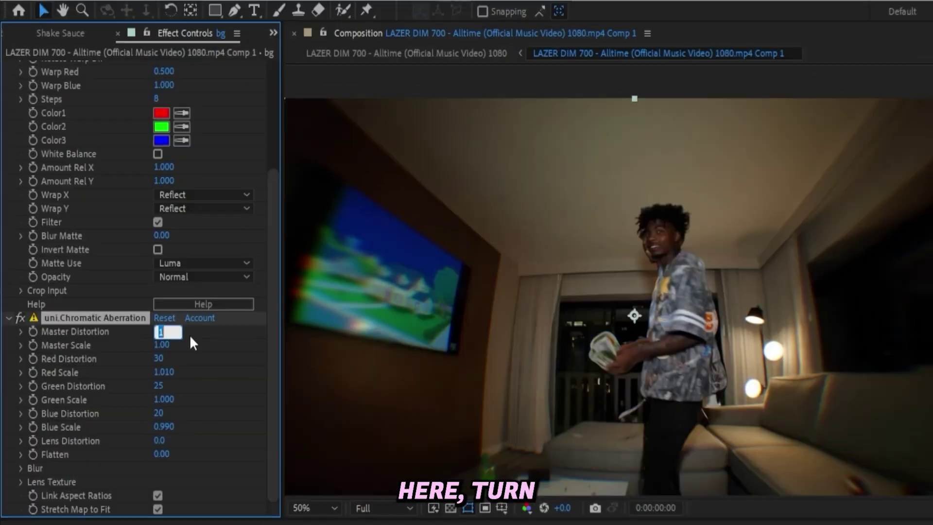
pyautogui.write('0')
pyautogui.press('Tab')
pyautogui.write('0')
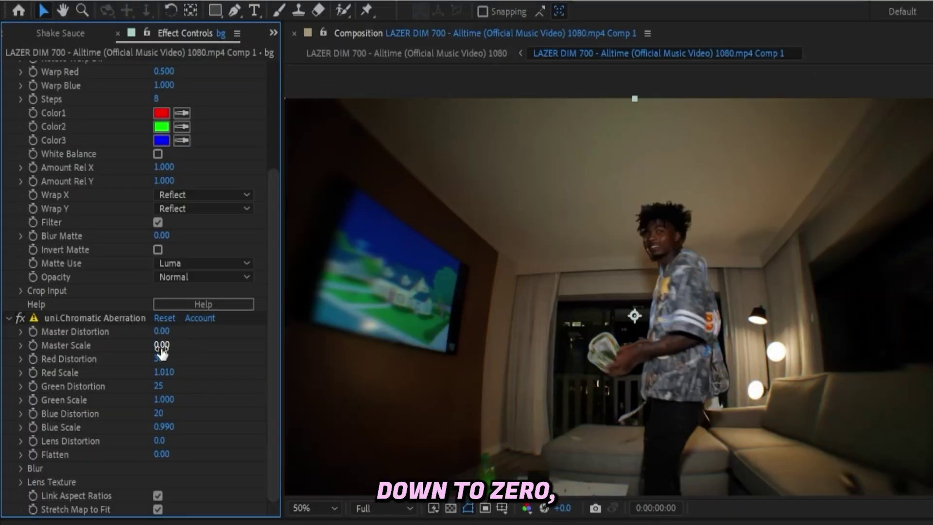
pyautogui.click(33, 331)
pyautogui.click(33, 345)
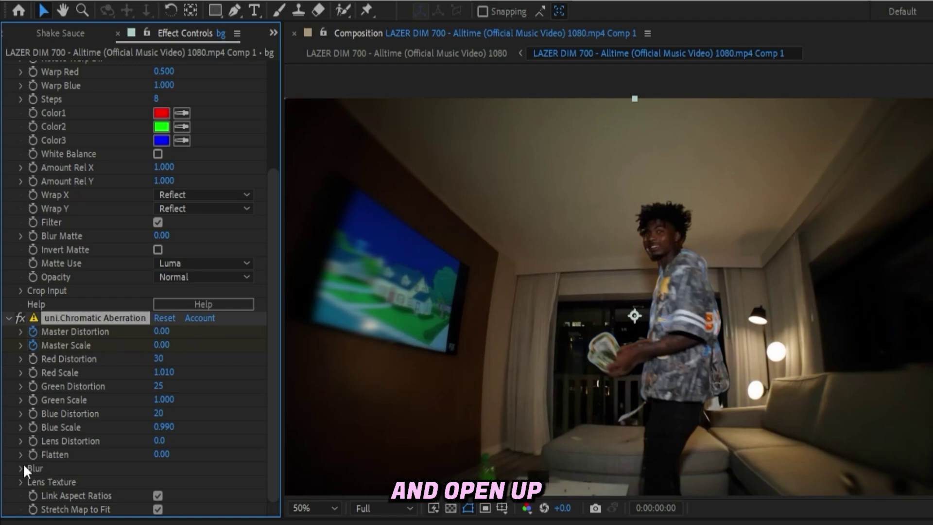
# Set the Chromatic Aberration's Edge Blur and Radial Blur to 0 at the first frame and keyframe both
pyautogui.click(20, 467)
pyautogui.scroll(-1, 66, 422)
pyautogui.click(159, 454)
pyautogui.write('0')
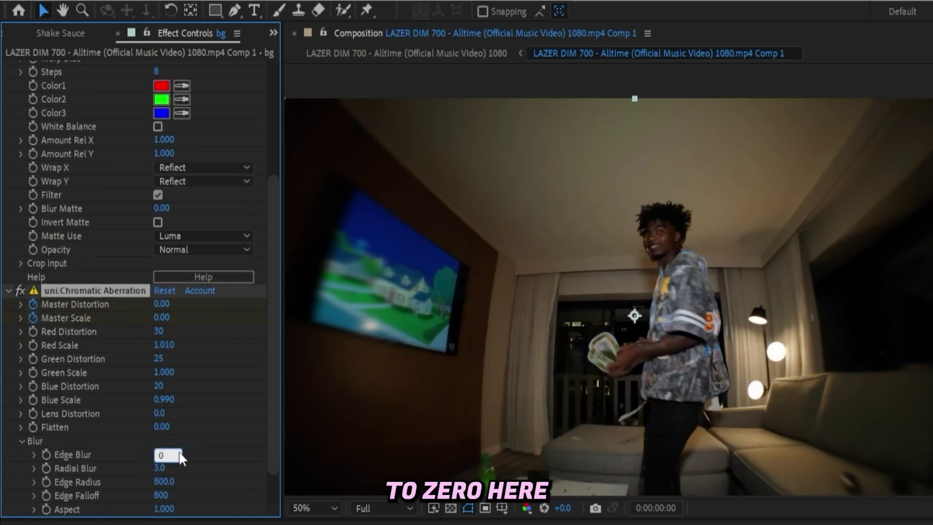
pyautogui.click(226, 434)
pyautogui.click(45, 454)
pyautogui.click(44, 469)
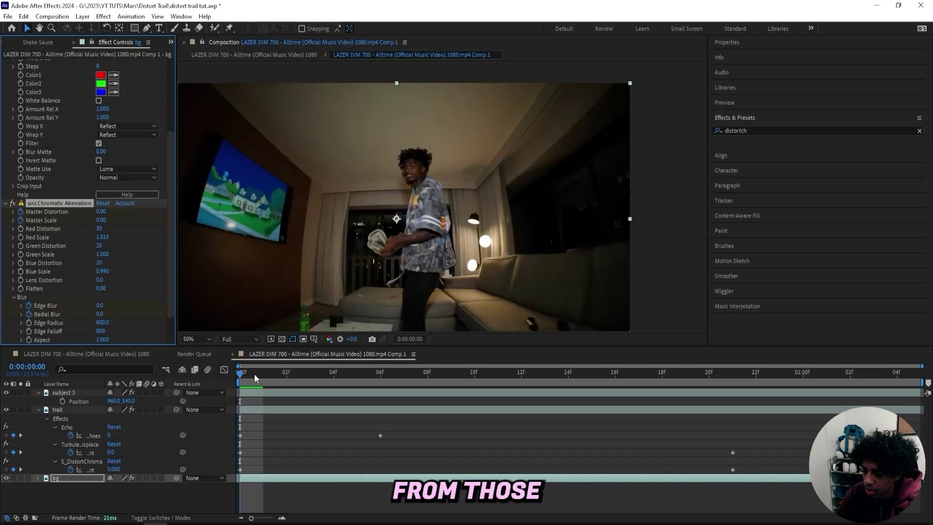
# At 0:00:00:21, reset the Chromatic Aberration to its default values and raise Master Distortion to 1.79
pyautogui.moveTo(254, 374); pyautogui.dragTo(732, 386)
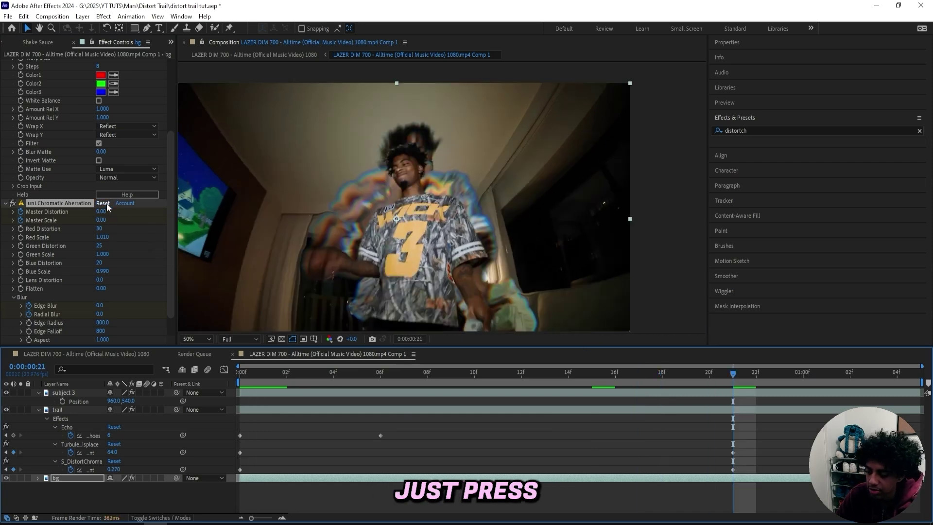
pyautogui.click(106, 203)
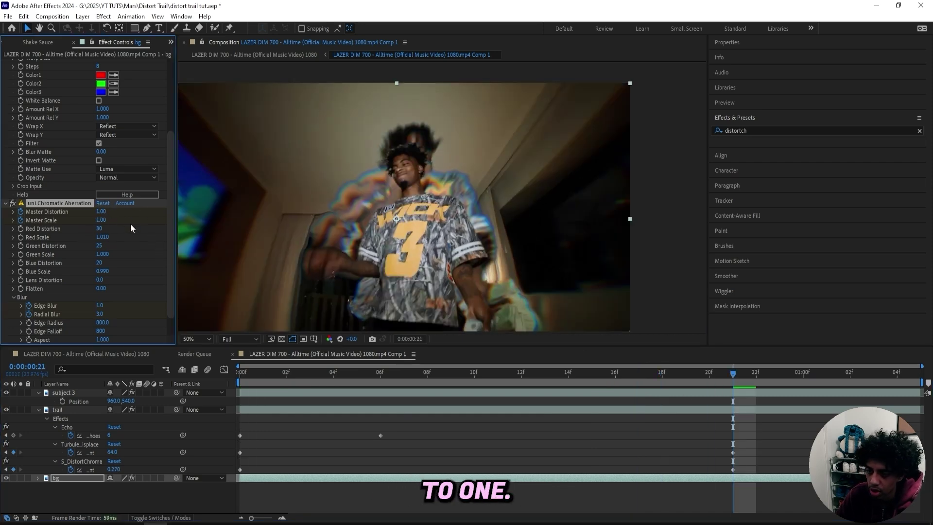
pyautogui.moveTo(101, 212); pyautogui.dragTo(138, 211)
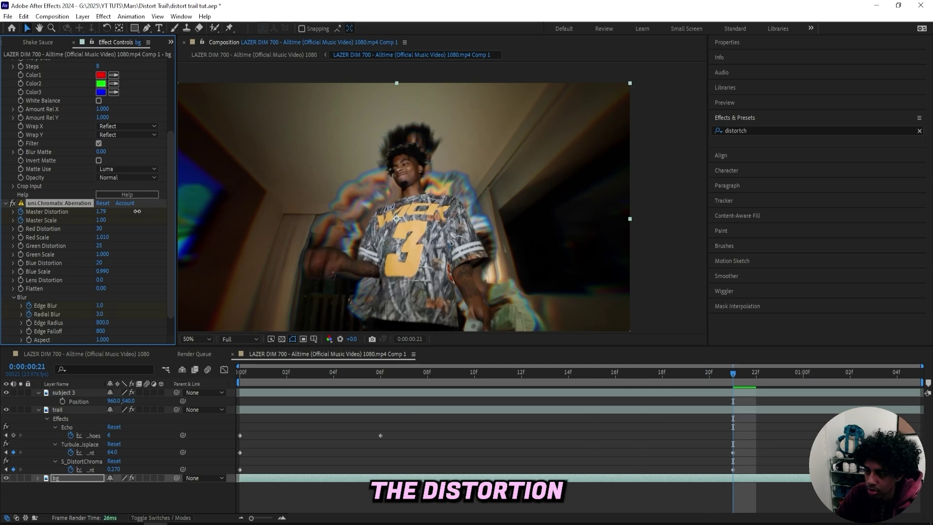
# Scrub through the composition to review the animated distortion, check the trail's Turbulent Displace settings, and return to the first frame
pyautogui.click(780, 372)
pyautogui.moveTo(785, 371); pyautogui.dragTo(833, 365)
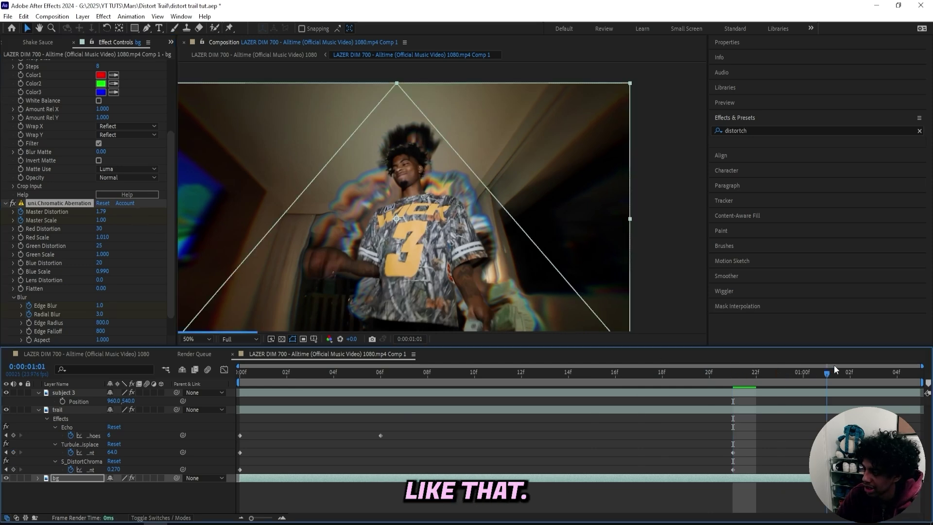
pyautogui.moveTo(474, 364); pyautogui.dragTo(684, 370)
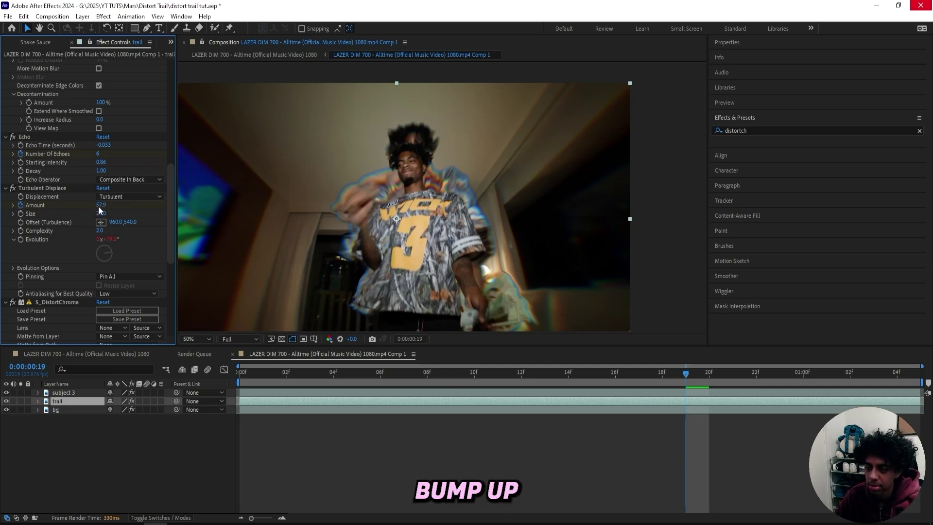
pyautogui.moveTo(99, 206); pyautogui.dragTo(103, 212)
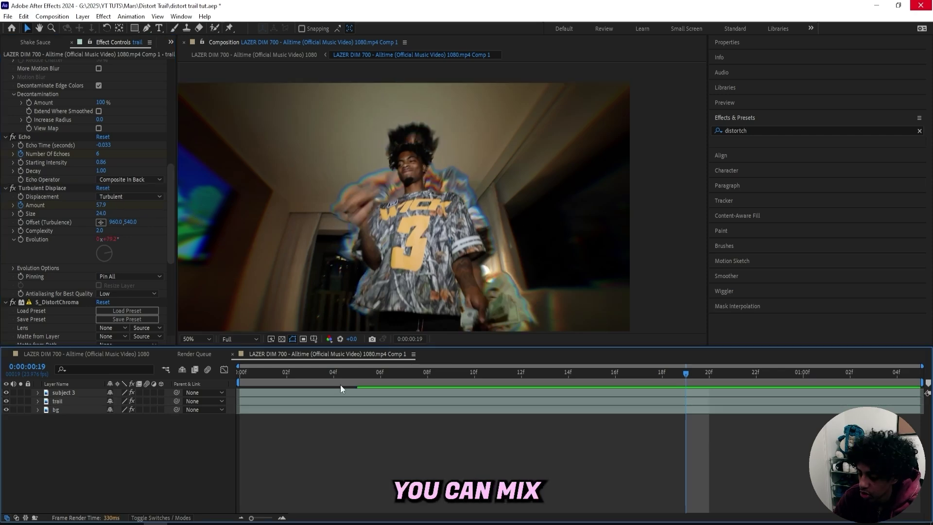
pyautogui.press('Home')
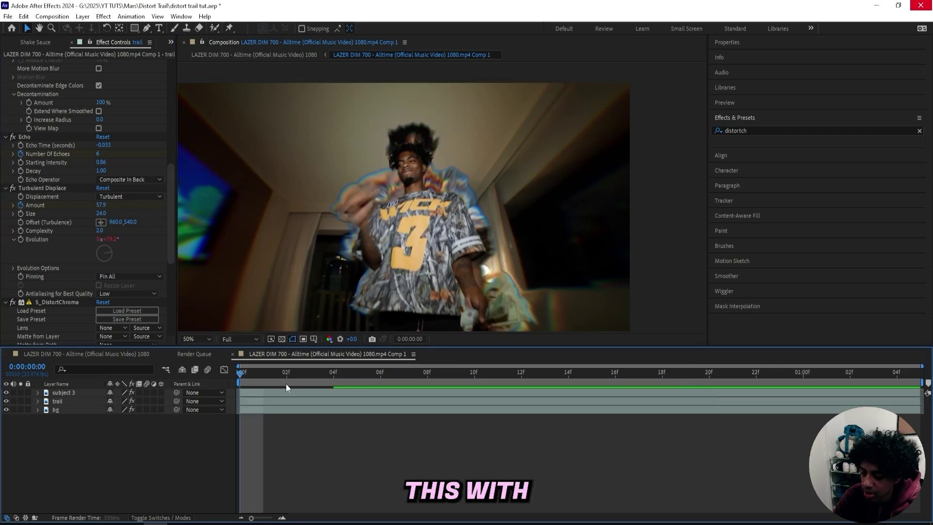
pyautogui.rightClick(279, 331)
pyautogui.moveTo(315, 336)
pyautogui.click(427, 398)
pyautogui.hotkey('ctrl', 'z')
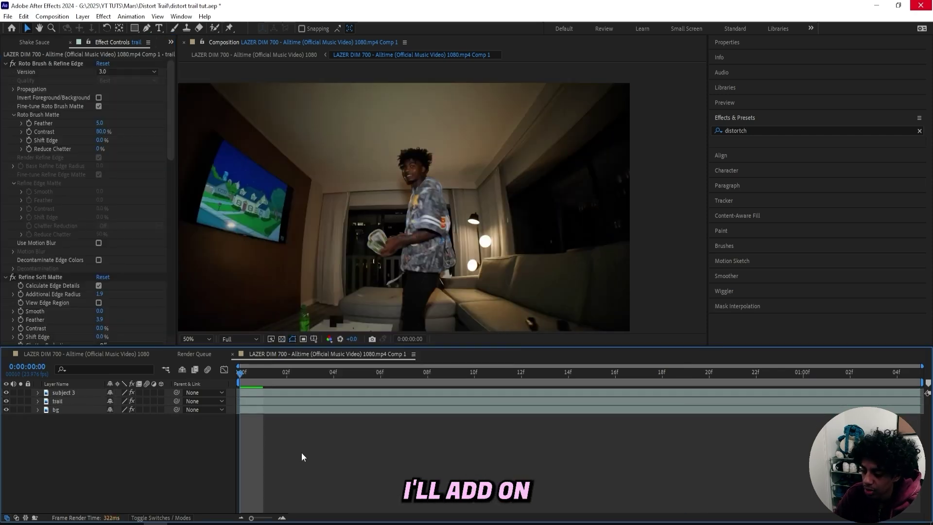
# Add a new adjustment layer above the subject, trail and bg layers
pyautogui.rightClick(303, 451)
pyautogui.moveTo(350, 329)
pyautogui.click(478, 409)
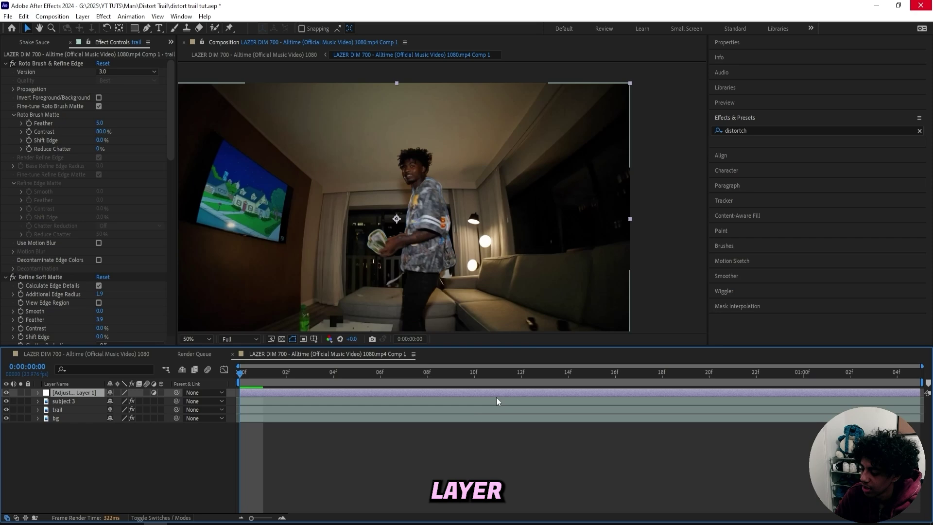
# Apply the starter kit's Subtle Shake preset to the adjustment layer and enable the layer's motion blur
pyautogui.click(758, 131)
pyautogui.write('s')
pyautogui.write('ubtl')
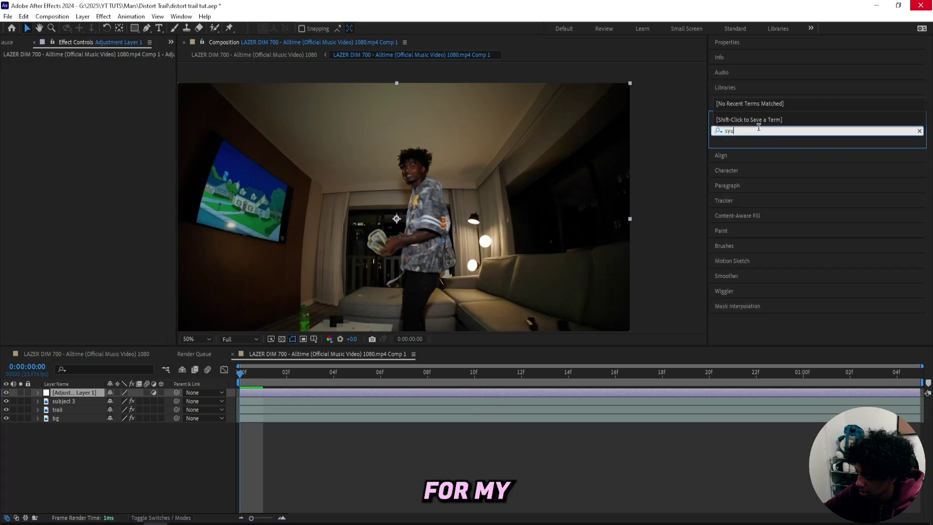
pyautogui.write('e')
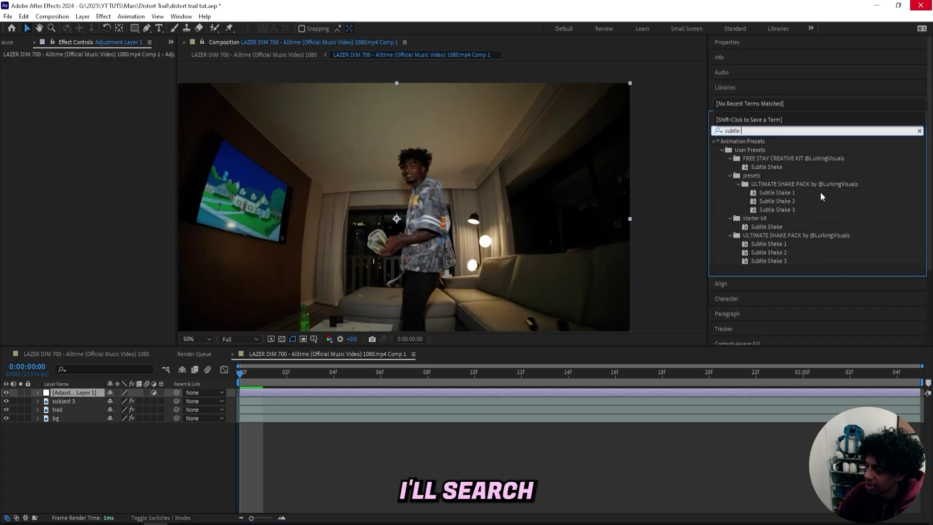
pyautogui.doubleClick(766, 226)
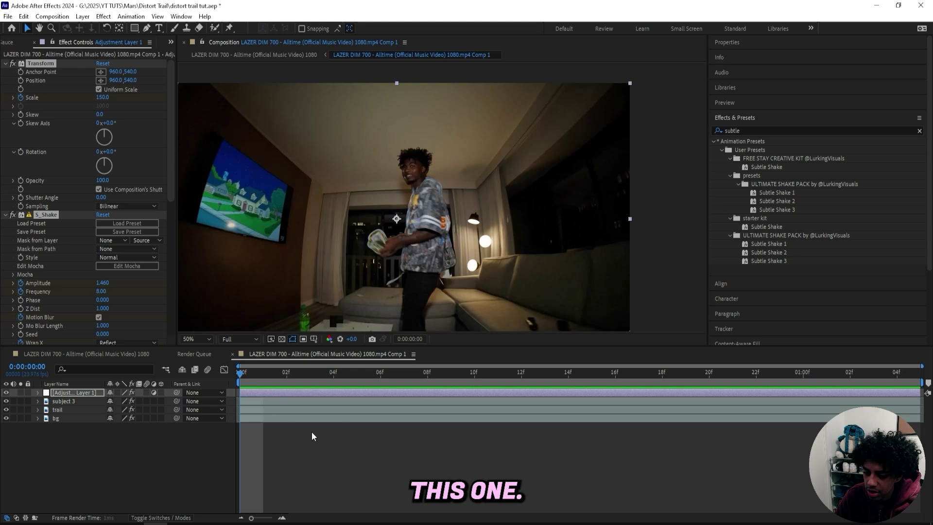
pyautogui.click(147, 392)
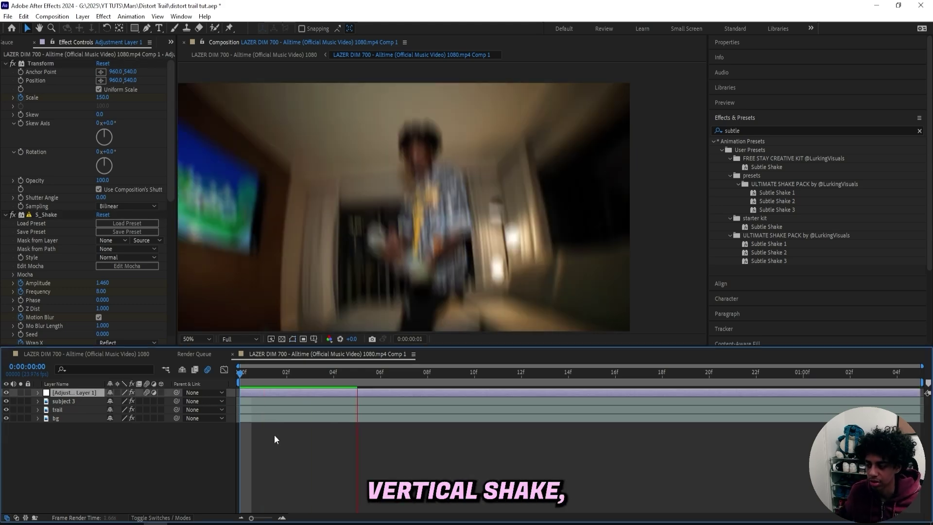
# Raise the Transform effect's Scale on the adjustment layer to 290 and play back the shake
pyautogui.moveTo(103, 97); pyautogui.dragTo(158, 90)
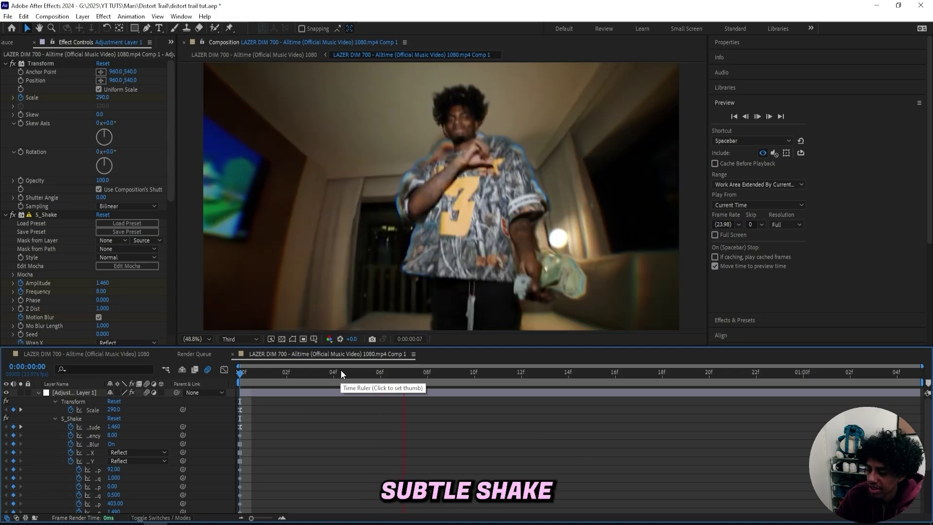
pyautogui.press('space')
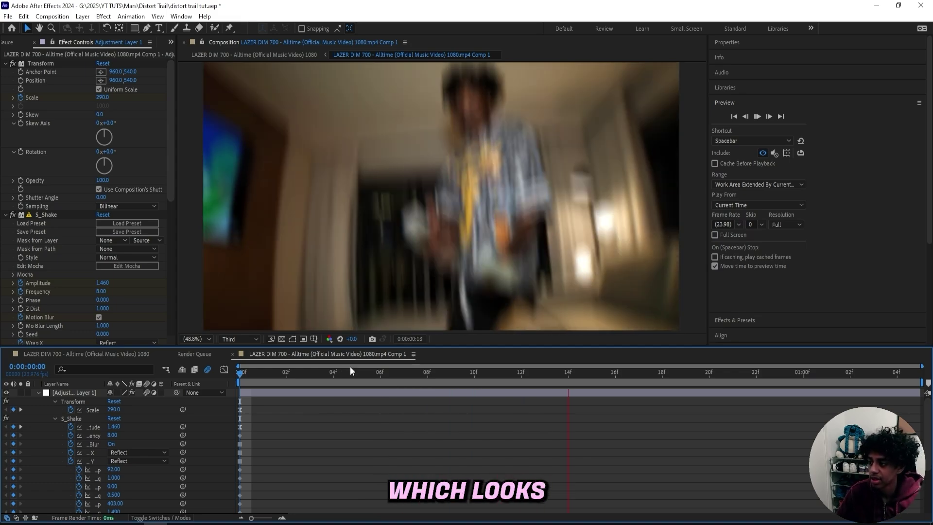